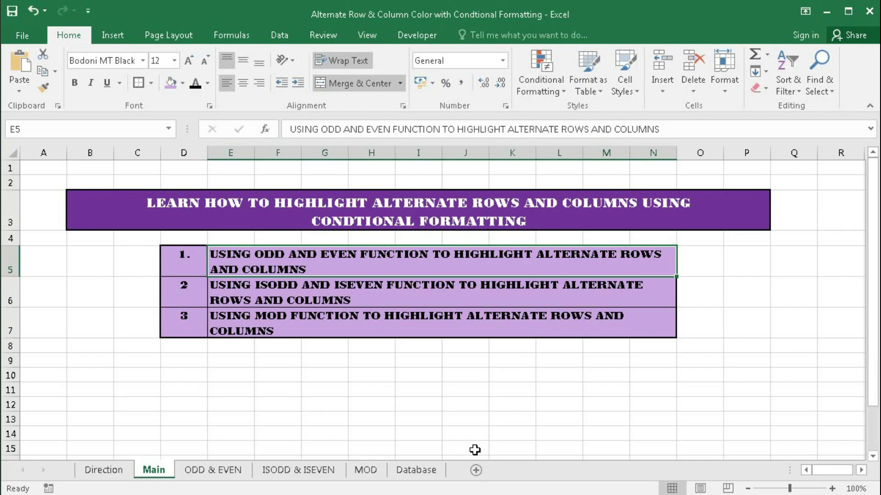
# Open the ODD & EVEN sheet and sort the employee table by Employee Name from A to Z
pyautogui.click(351, 266)
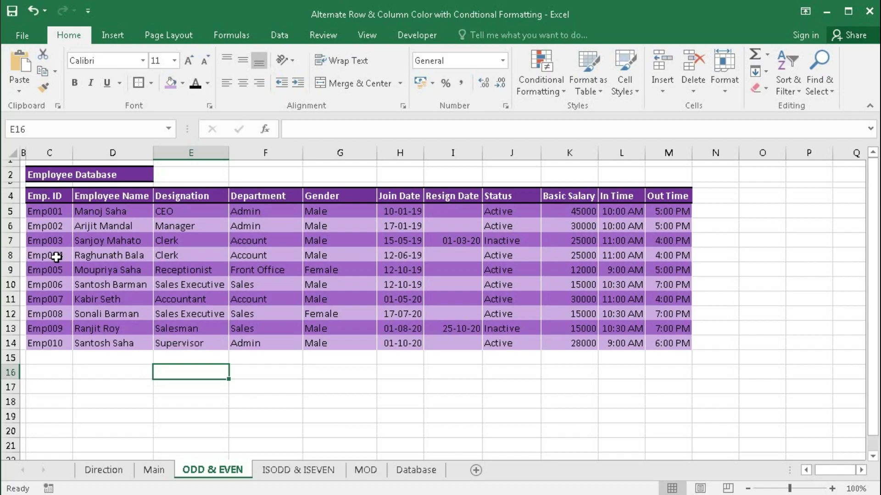
pyautogui.click(108, 255)
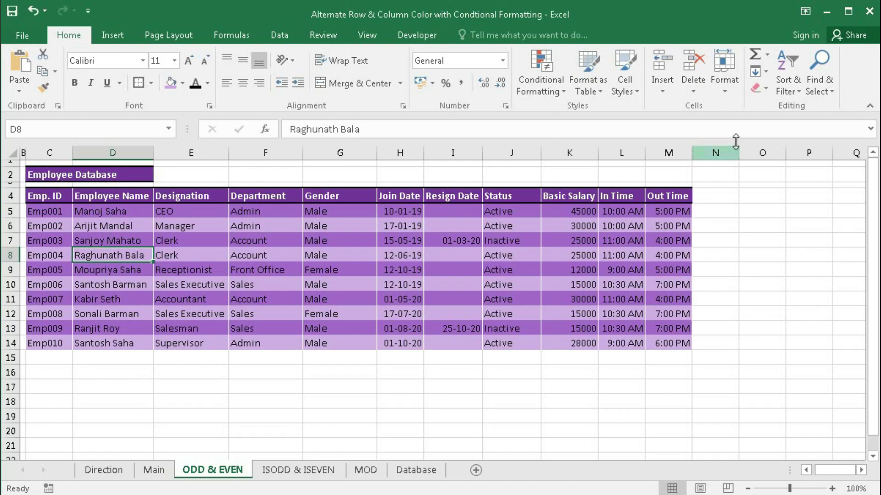
pyautogui.click(788, 85)
pyautogui.click(790, 106)
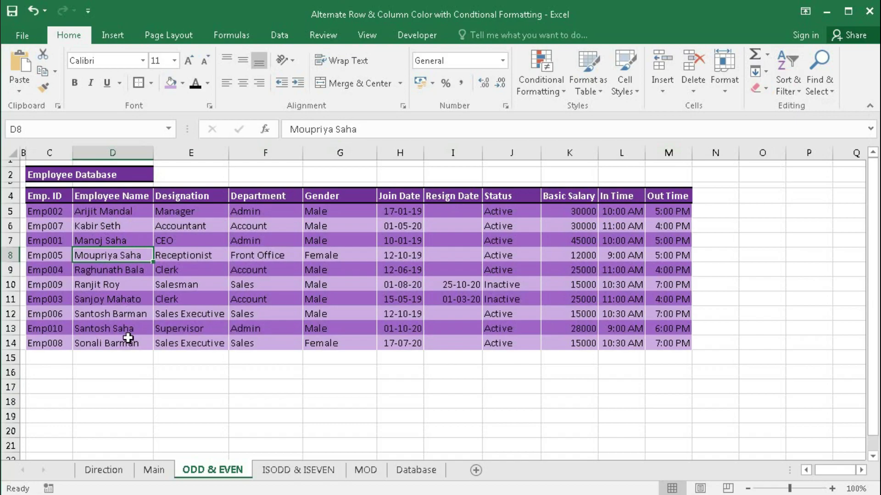
# Sort the employee table on the ODD & EVEN sheet by Emp. ID in ascending order
pyautogui.click(57, 297)
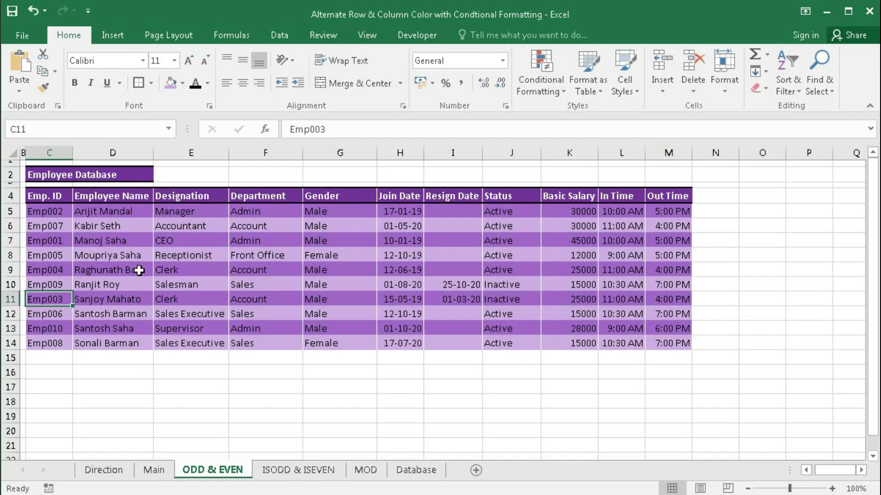
pyautogui.click(790, 85)
pyautogui.click(810, 106)
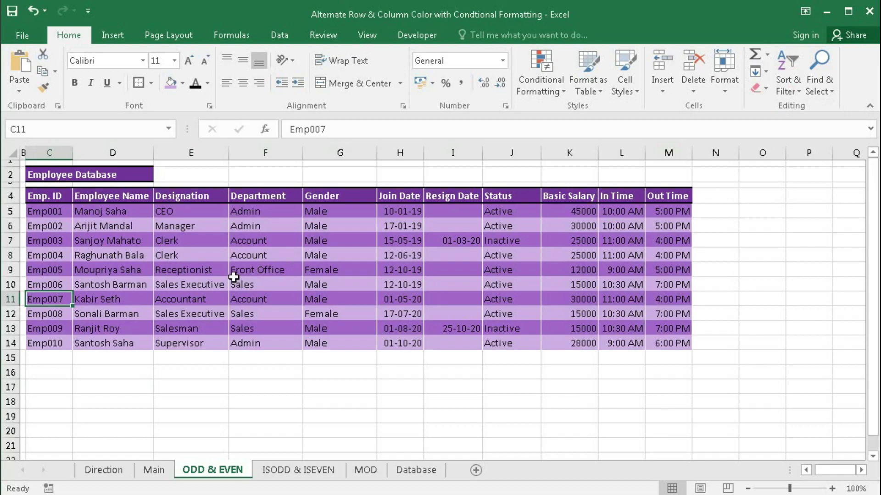
# Enter the next two sequential employee IDs below the table in cells C15 and C16
pyautogui.click(48, 361)
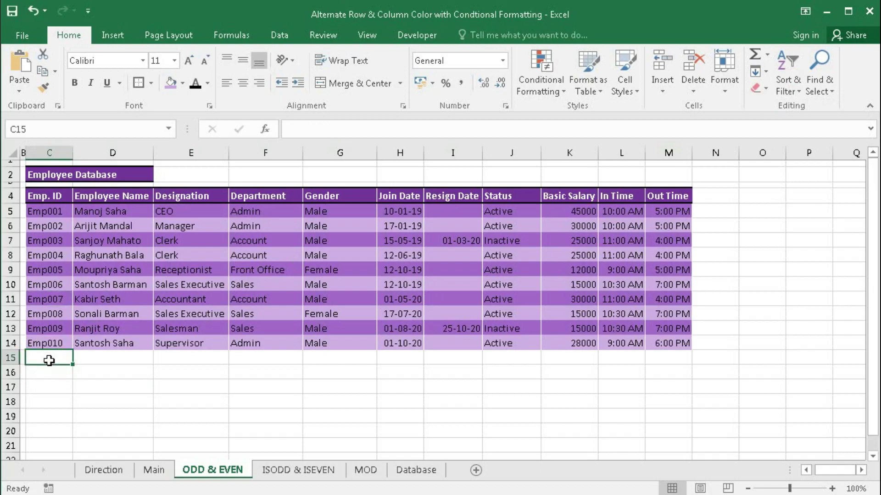
pyautogui.write('Emp')
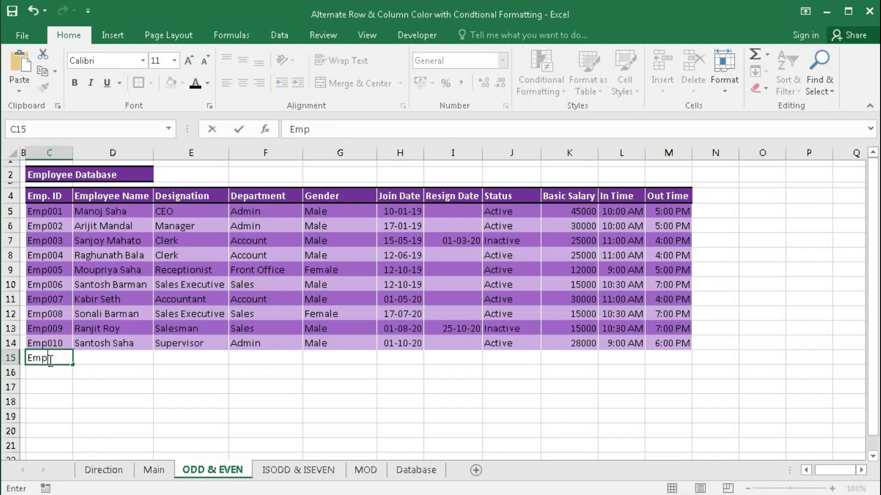
pyautogui.write('01')
pyautogui.write('12')
pyautogui.press('BackSpace')
pyautogui.write('1')
pyautogui.press('Return')
pyautogui.write('Emp')
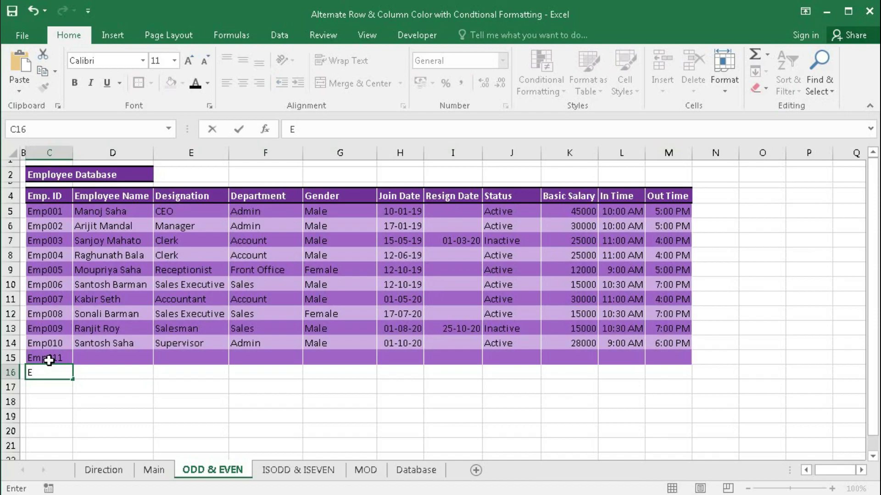
pyautogui.write('012')
pyautogui.press('Return')
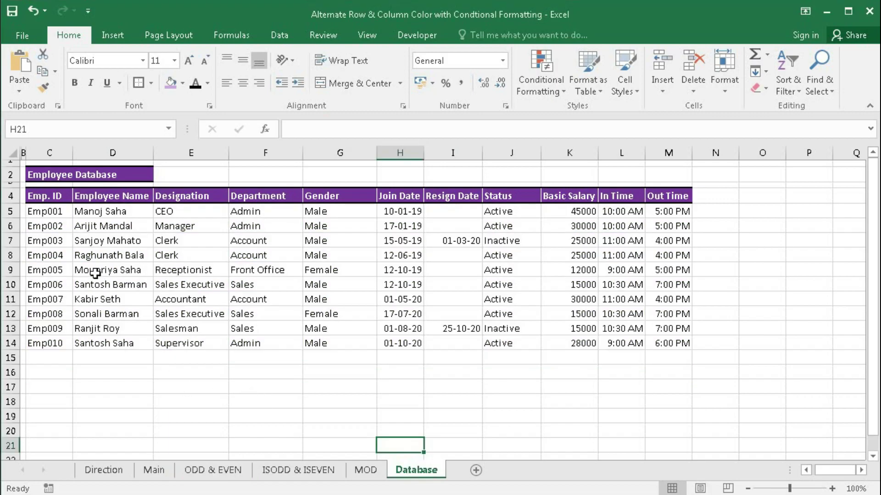
# Examine the Database sheet's header row, the data range C5:M14 and the alternate rows 5 and 7
pyautogui.moveTo(45, 196); pyautogui.dragTo(651, 196)
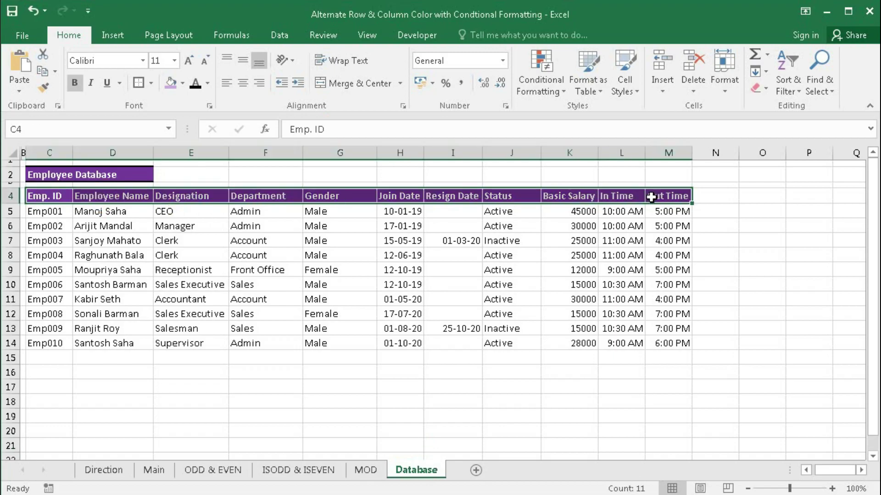
pyautogui.moveTo(34, 213); pyautogui.dragTo(663, 342)
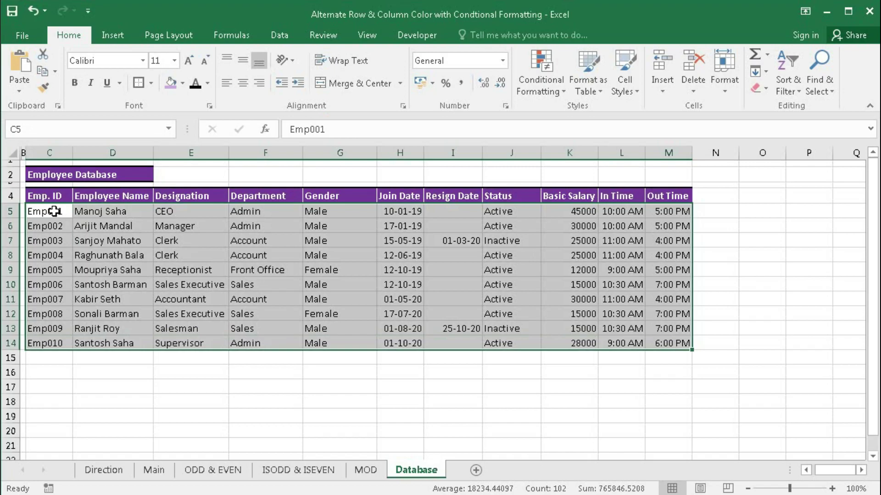
pyautogui.click(11, 212)
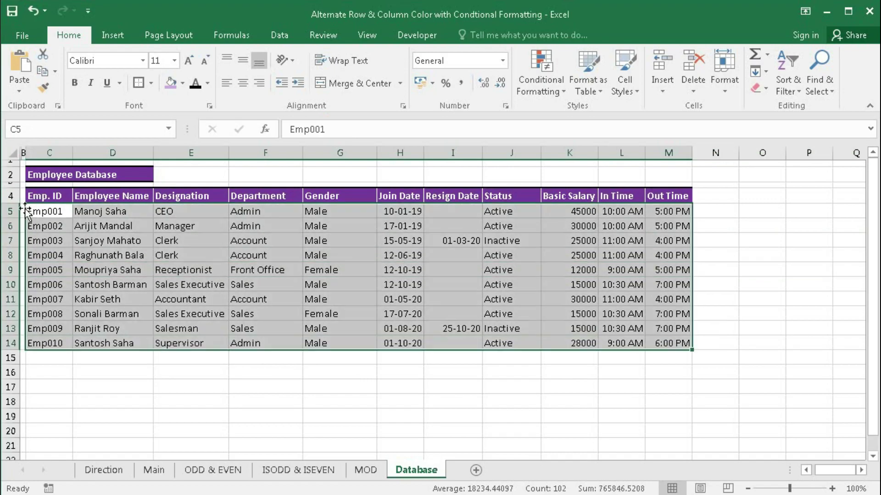
pyautogui.click(11, 212)
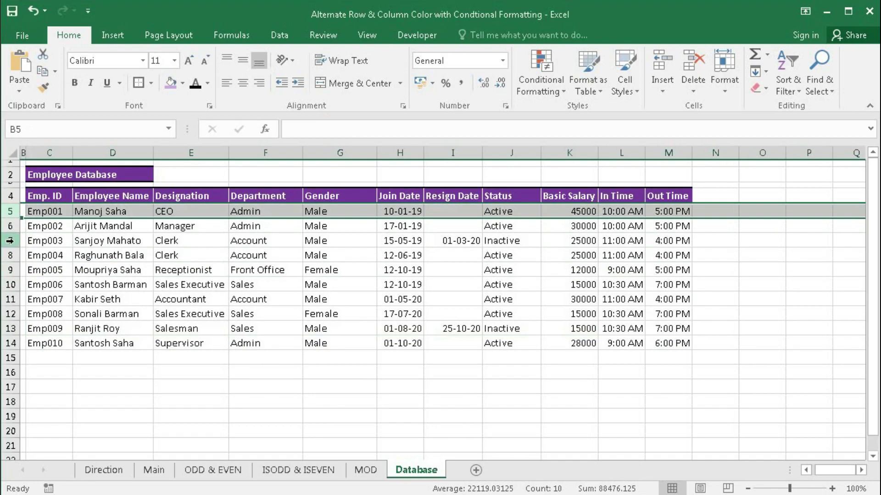
pyautogui.click(13, 241)
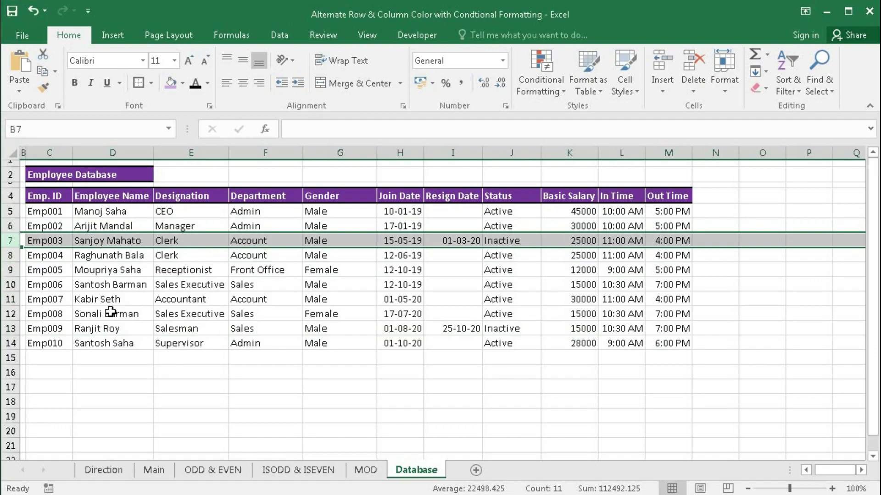
pyautogui.click(168, 256)
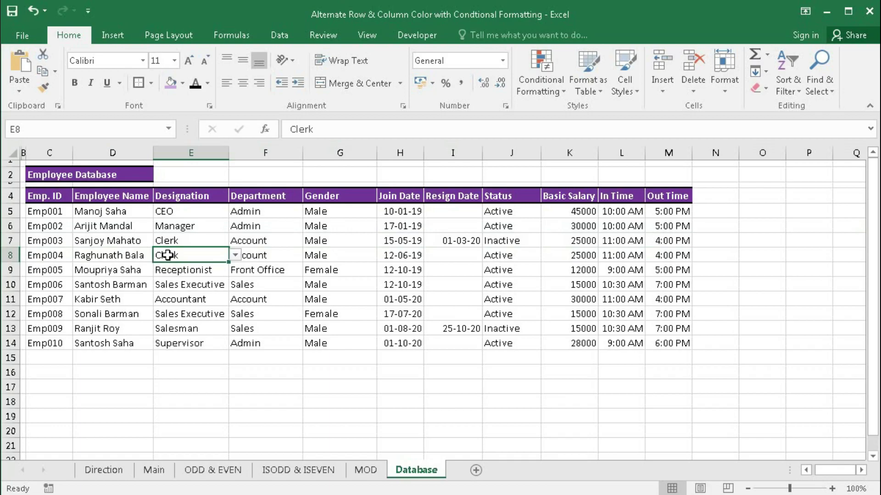
# Enter =ROW() in cell N5 beside the table and fill it down to N14
pyautogui.click(731, 211)
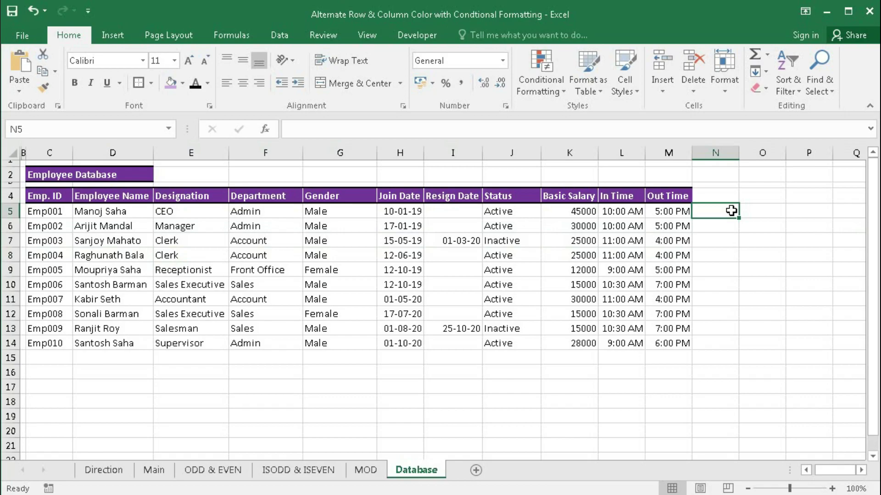
pyautogui.write('=row')
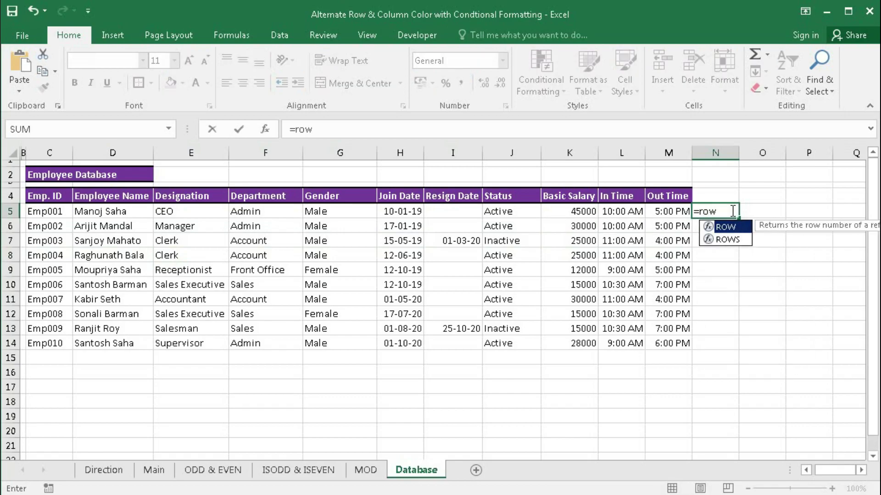
pyautogui.write('()')
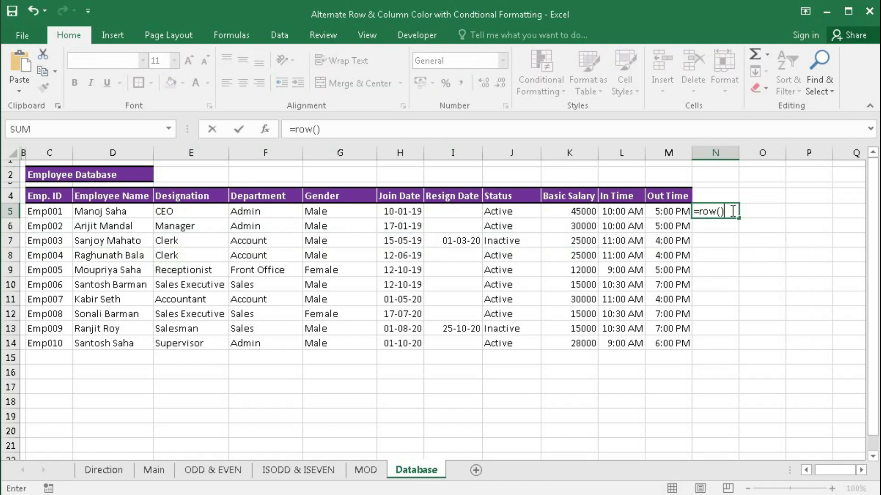
pyautogui.press('Return')
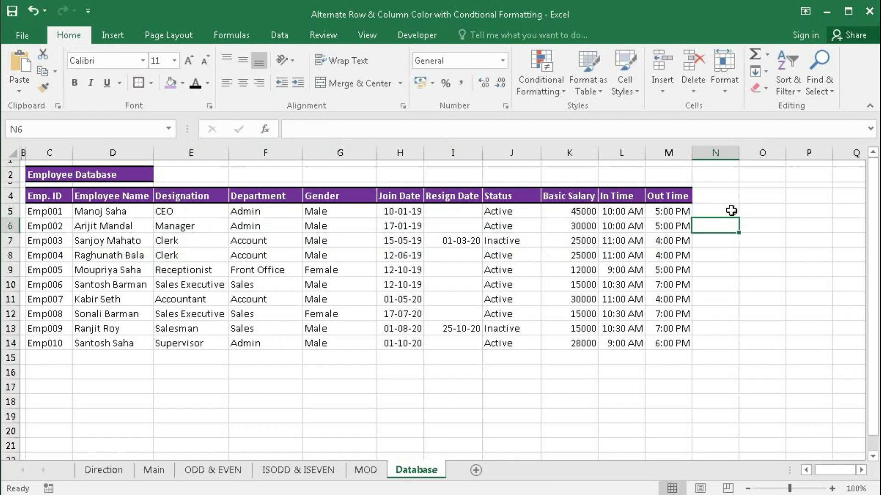
pyautogui.click(731, 211)
pyautogui.moveTo(737, 218); pyautogui.dragTo(731, 347)
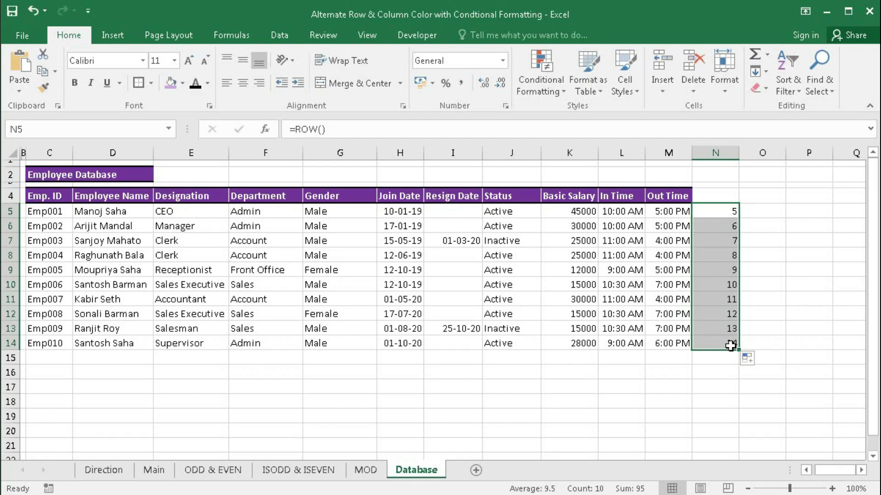
# Enter =ODD(4) in cell O5 to test the ODD function
pyautogui.click(761, 211)
pyautogui.write('=')
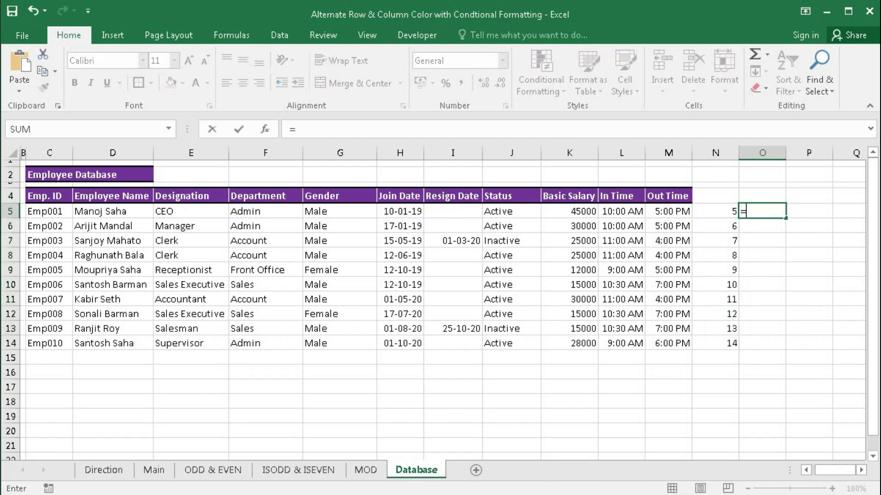
pyautogui.write('odd(')
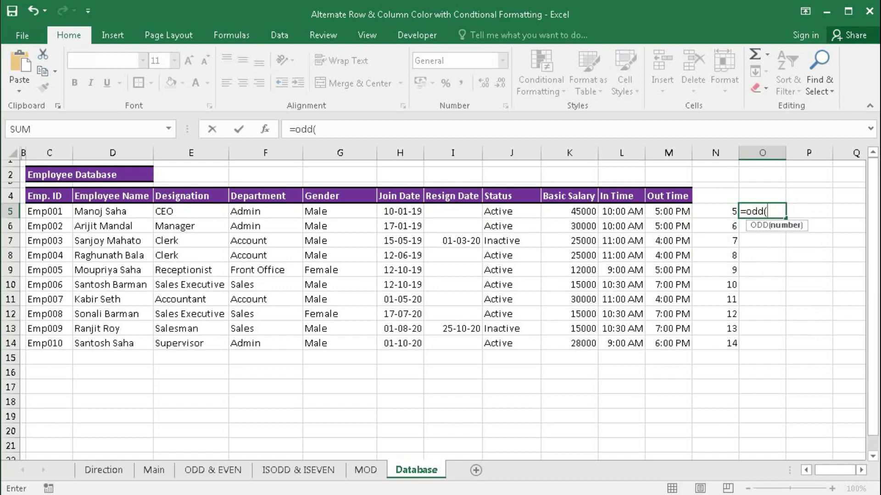
pyautogui.write('4)')
pyautogui.press('Return')
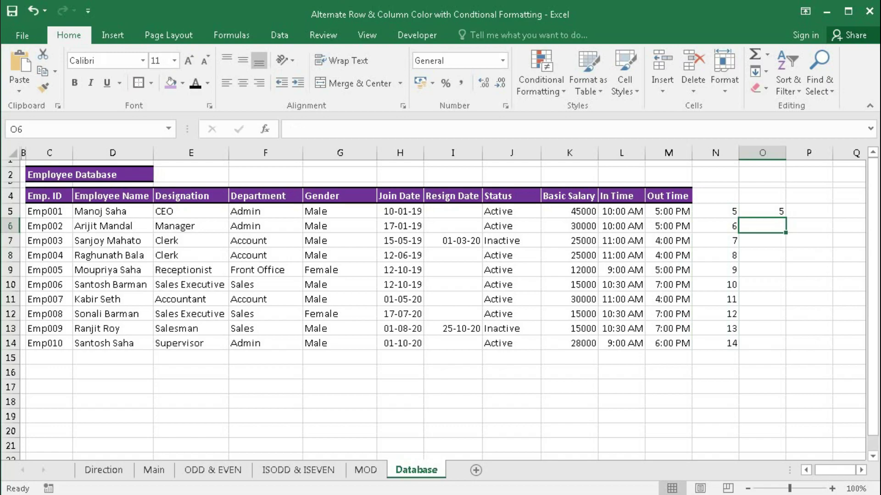
pyautogui.click(780, 212)
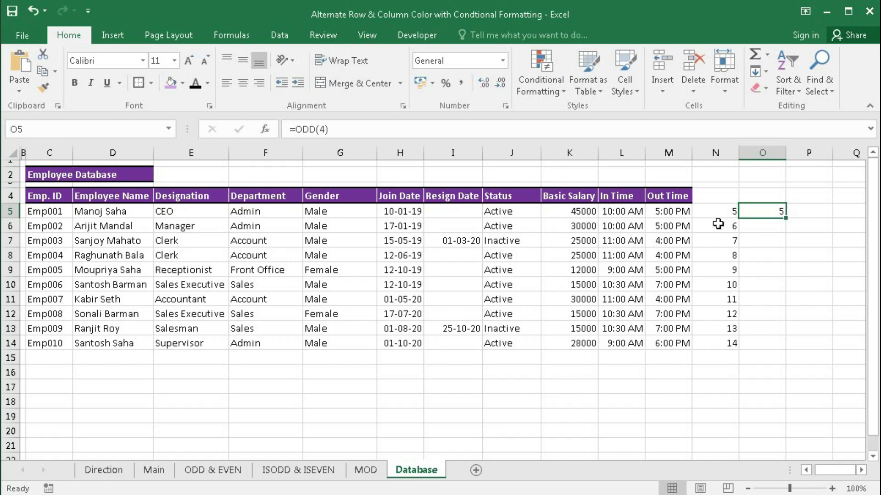
# Replace the formula in cell O5 with =ODD(ROW())
pyautogui.click(728, 210)
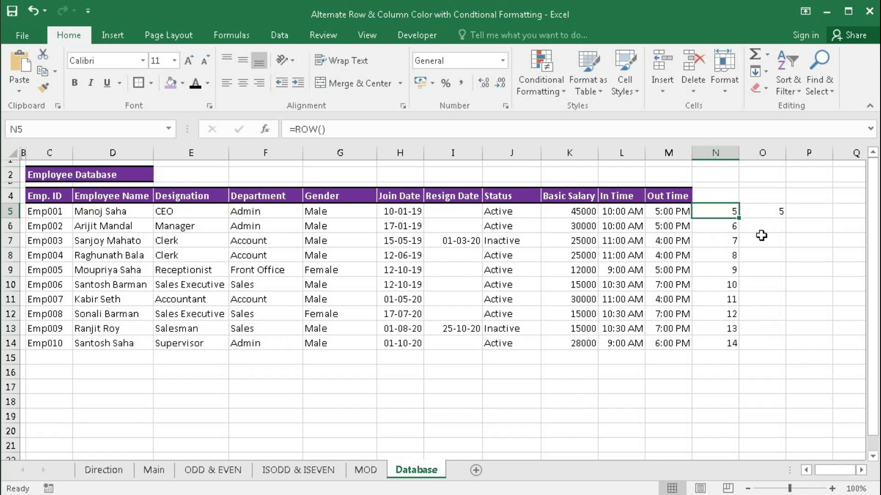
pyautogui.press('Right')
pyautogui.write('=')
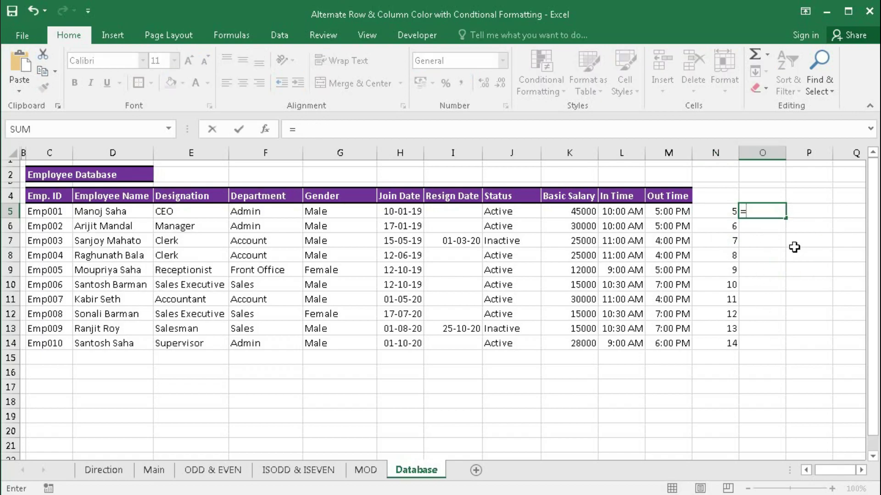
pyautogui.write('odd(')
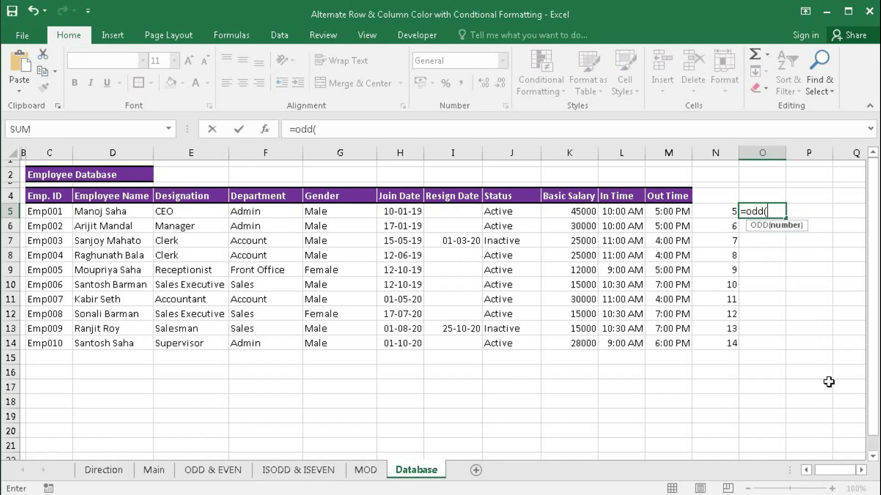
pyautogui.write('row()')
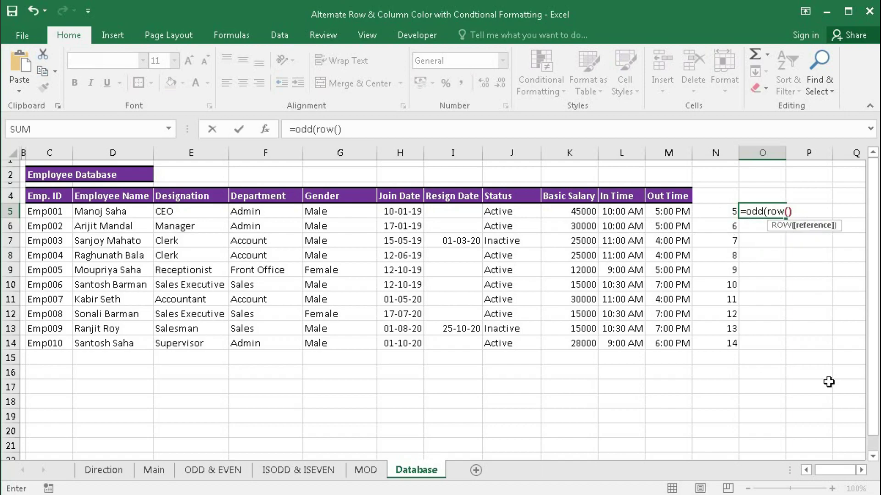
pyautogui.write(')')
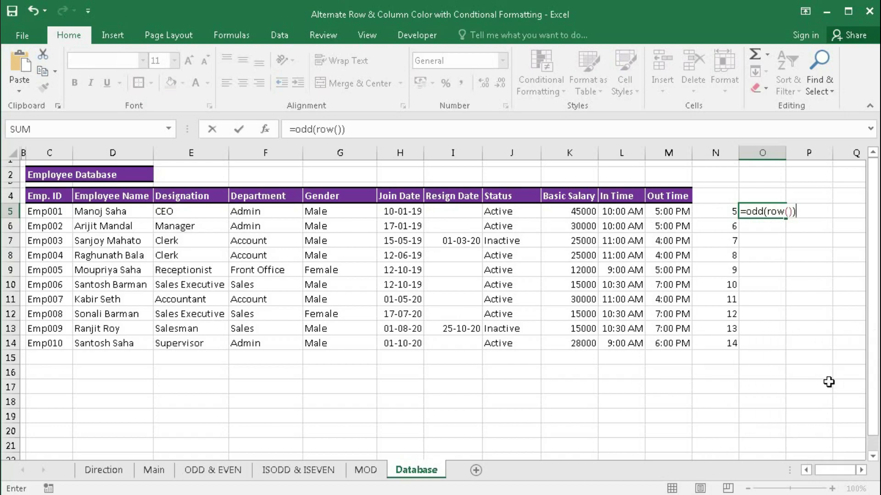
pyautogui.press('Return')
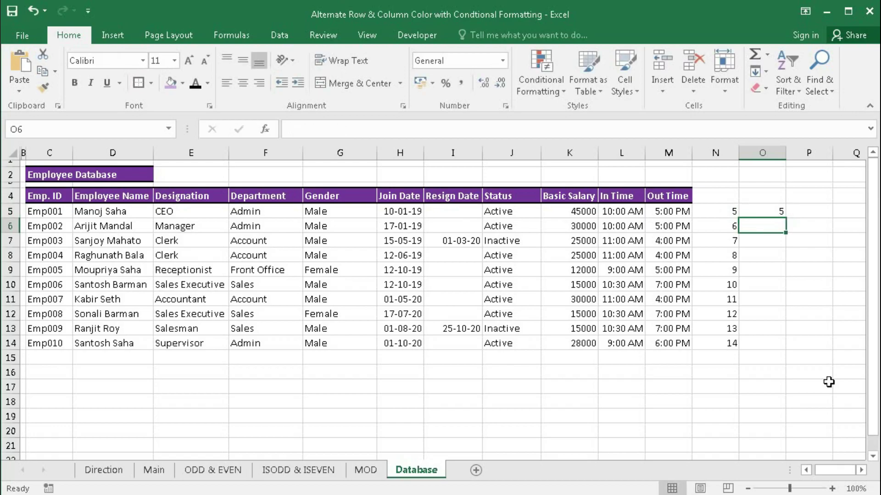
# Compare the formulas in columns N and O, and fill the O5 formula down to O14
pyautogui.click(722, 209)
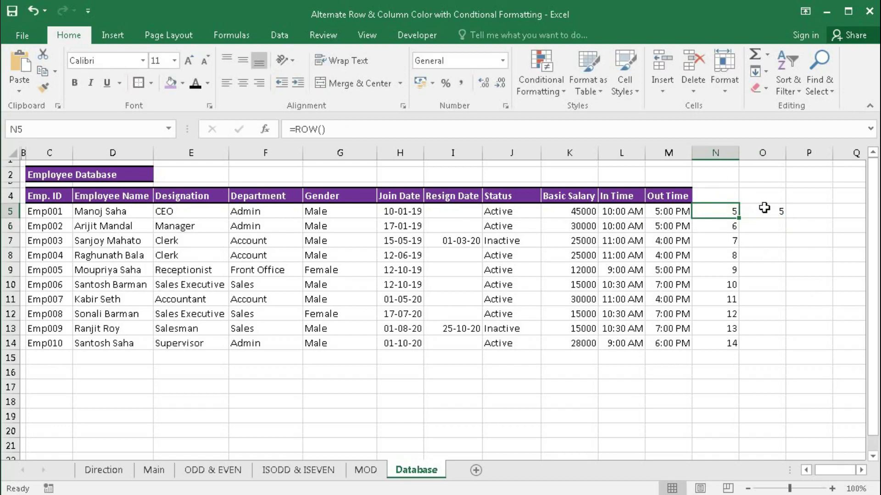
pyautogui.click(763, 209)
pyautogui.click(723, 227)
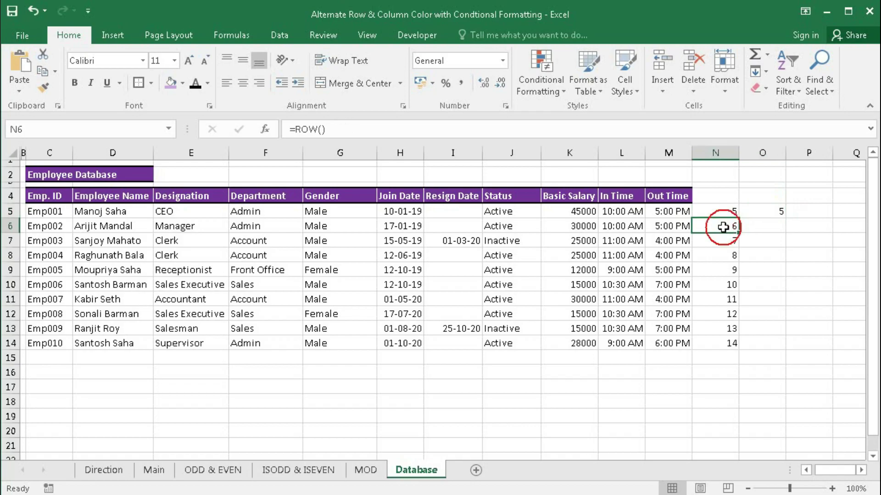
pyautogui.click(758, 227)
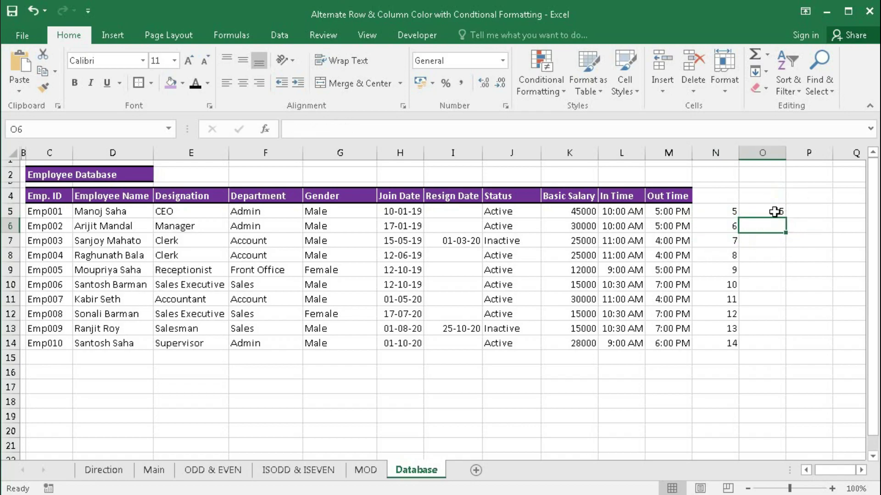
pyautogui.click(774, 212)
pyautogui.moveTo(785, 218); pyautogui.dragTo(779, 344)
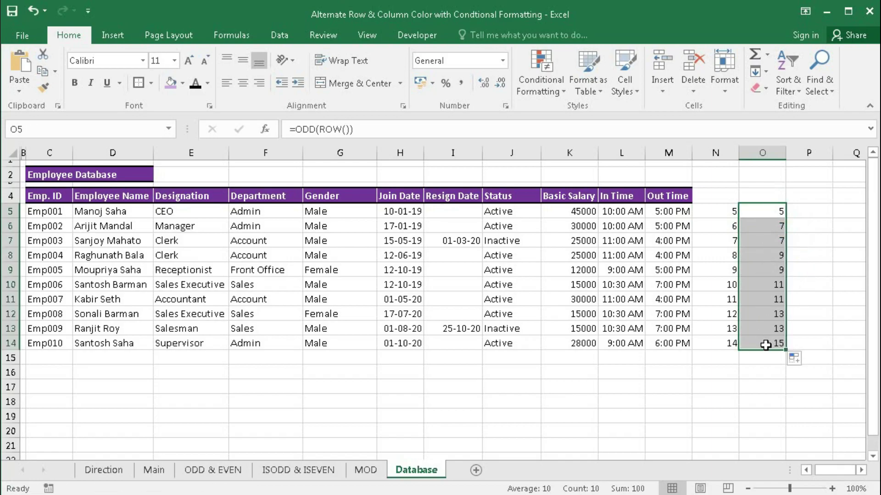
pyautogui.press('Right')
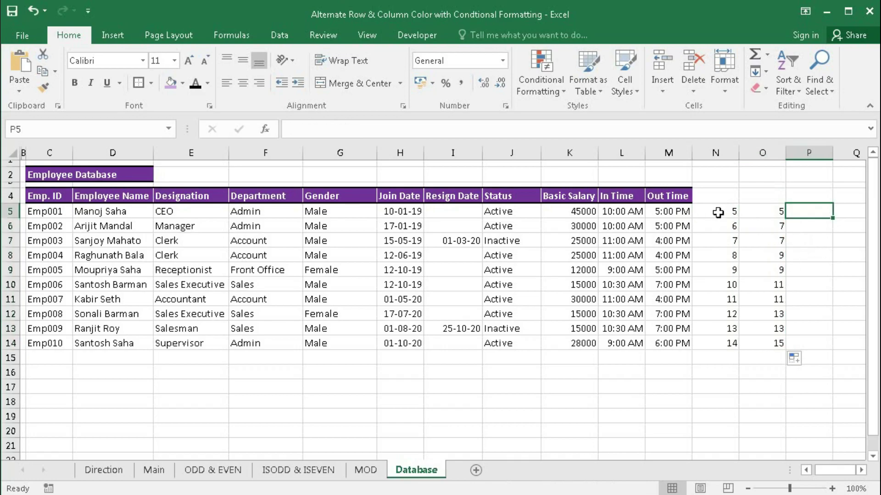
# Enter =O5=N5 in cell P5 to compare the two helper columns, and fill it down to P14
pyautogui.write('=')
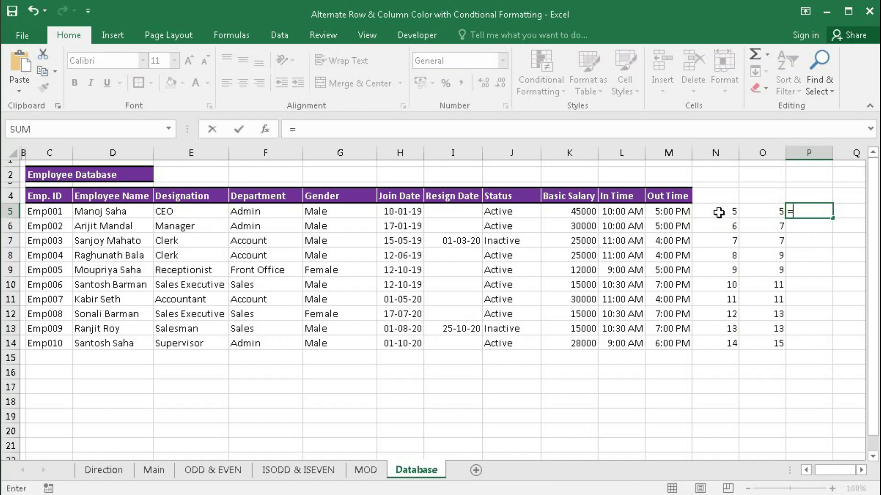
pyautogui.click(718, 212)
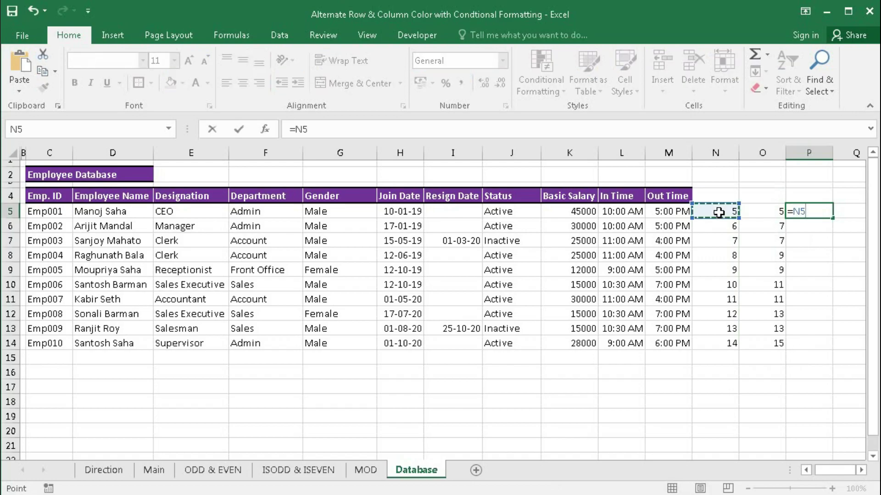
pyautogui.click(754, 209)
pyautogui.write('=')
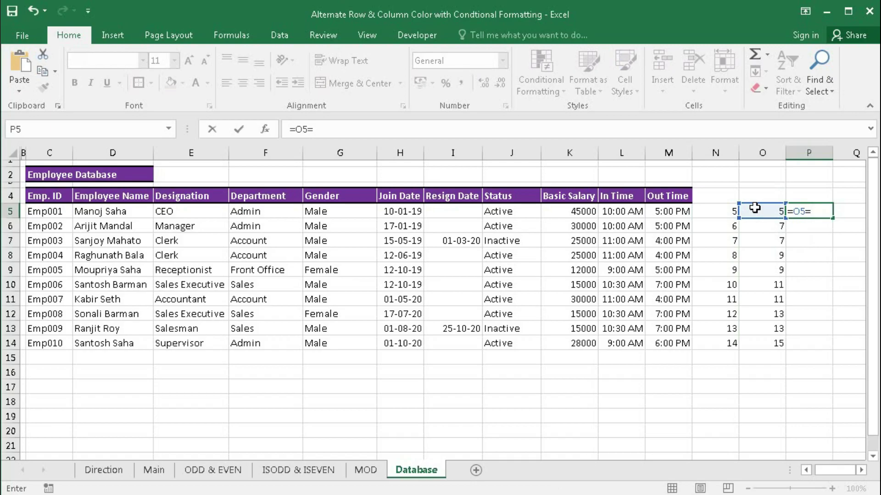
pyautogui.click(726, 211)
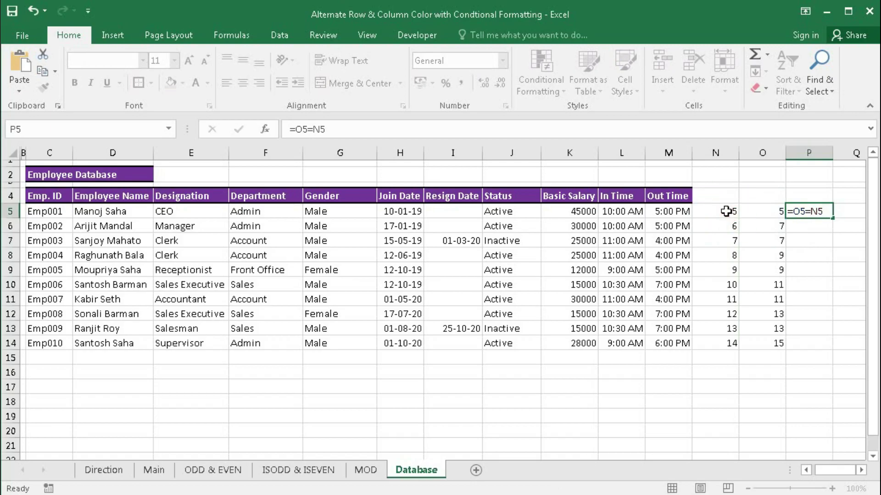
pyautogui.press('Return')
pyautogui.click(821, 211)
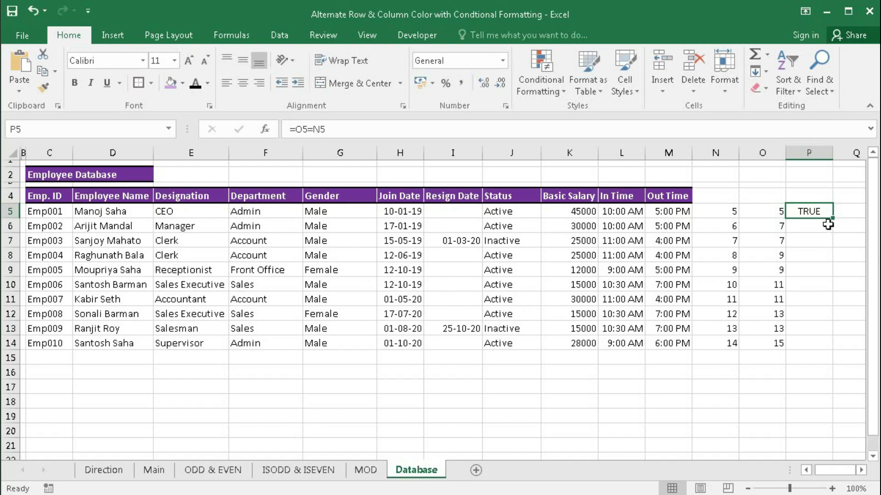
pyautogui.moveTo(832, 219); pyautogui.dragTo(832, 348)
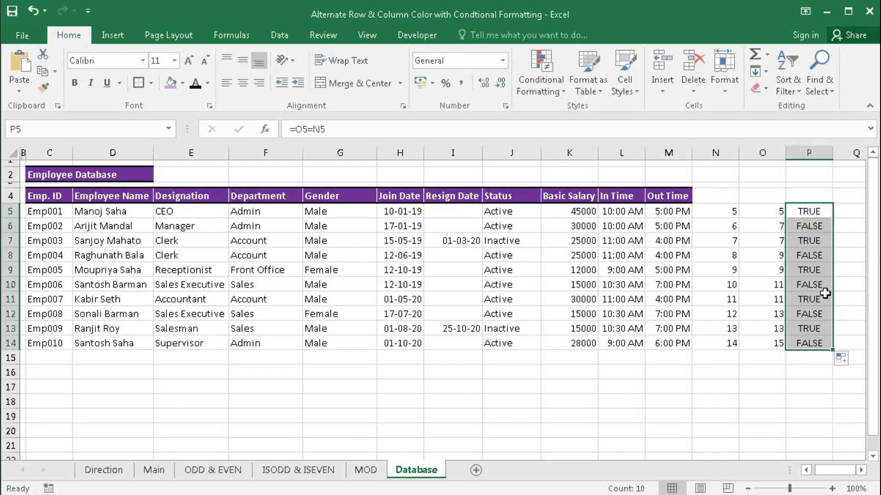
pyautogui.click(809, 227)
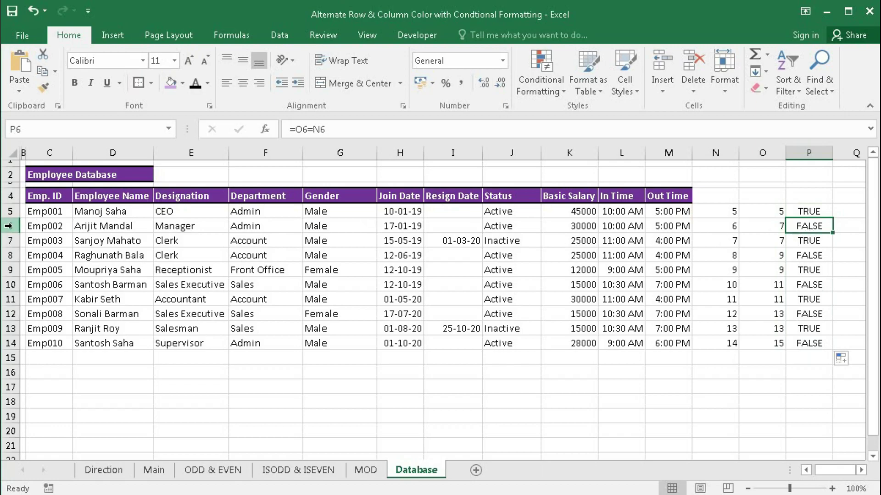
# Replace the formula in cell P5 with =ODD(ROW())=ROW() and fill it down to P14
pyautogui.doubleClick(801, 211)
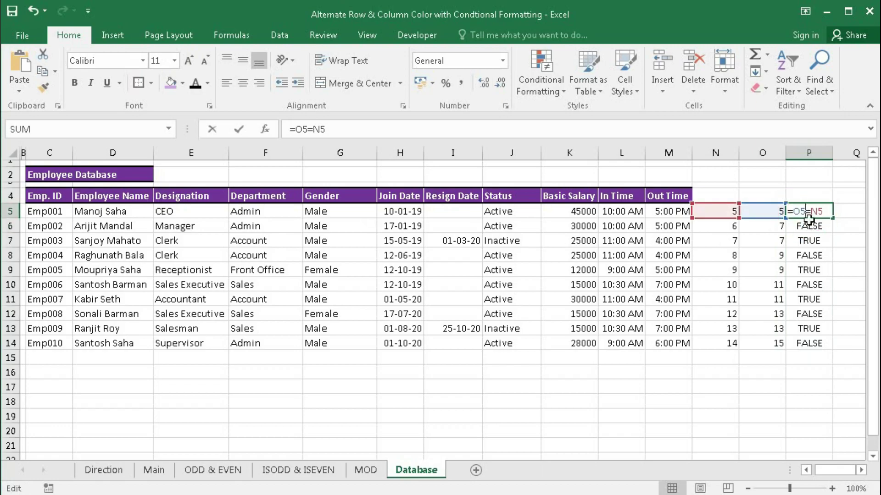
pyautogui.doubleClick(798, 211)
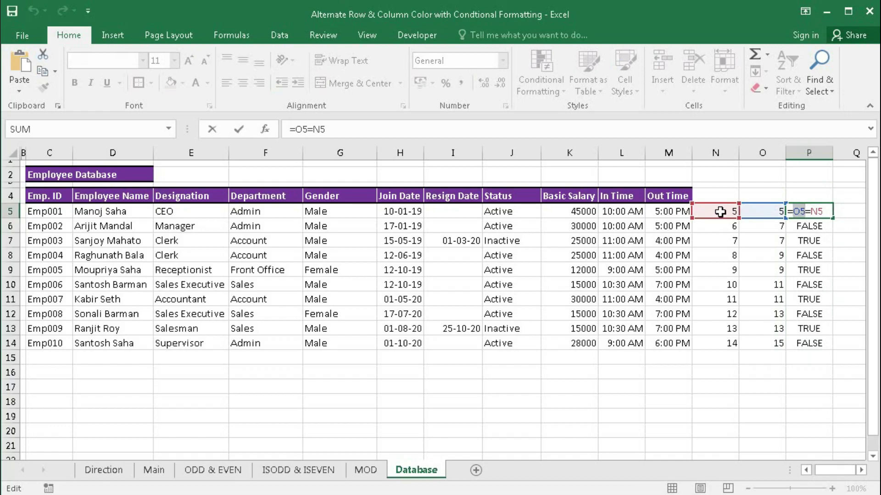
pyautogui.click(800, 207)
pyautogui.moveTo(800, 207); pyautogui.dragTo(834, 212)
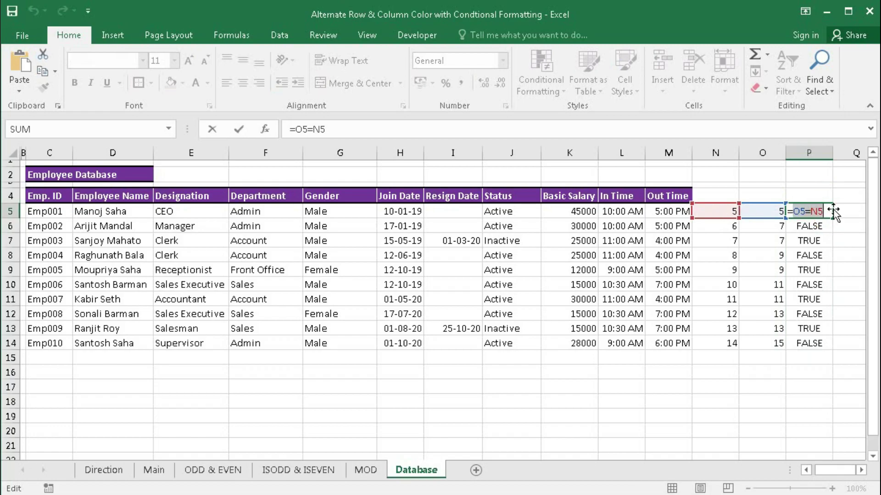
pyautogui.write('o')
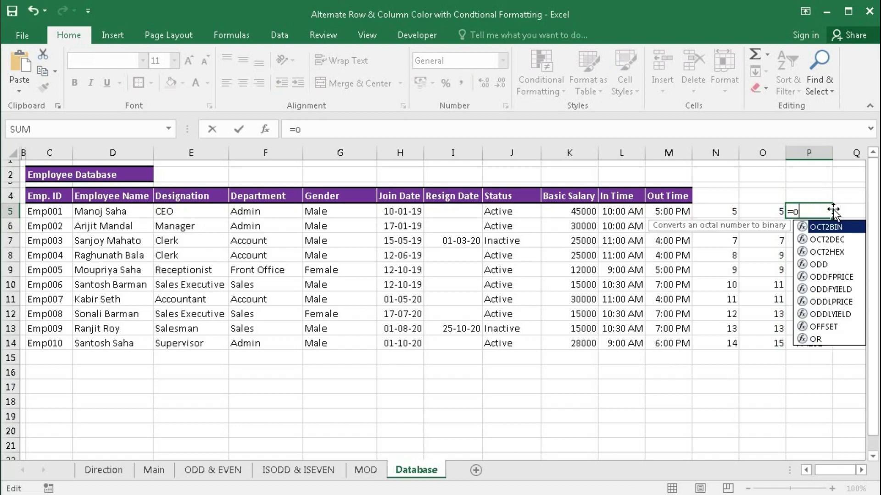
pyautogui.write('dd(')
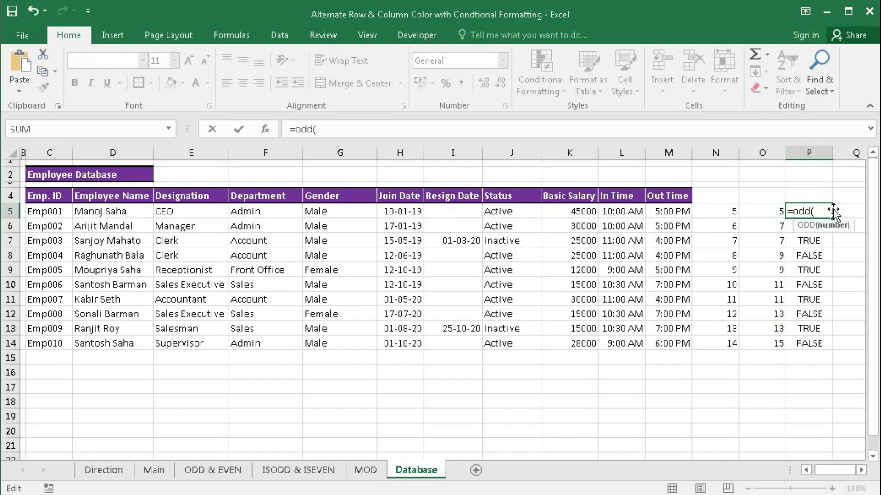
pyautogui.write('row()')
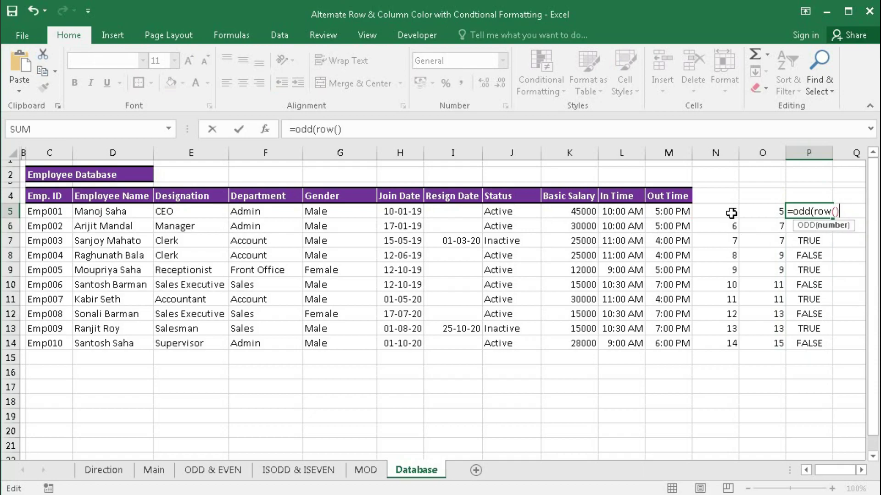
pyautogui.write(')')
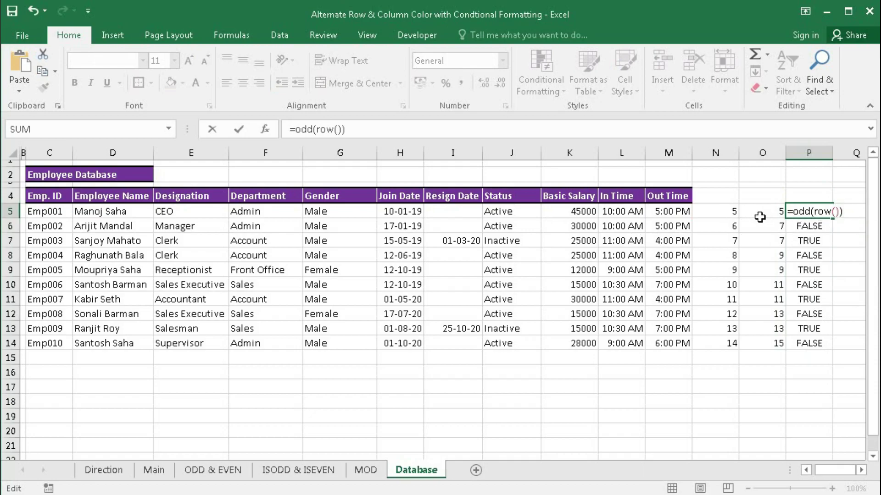
pyautogui.write('=row()')
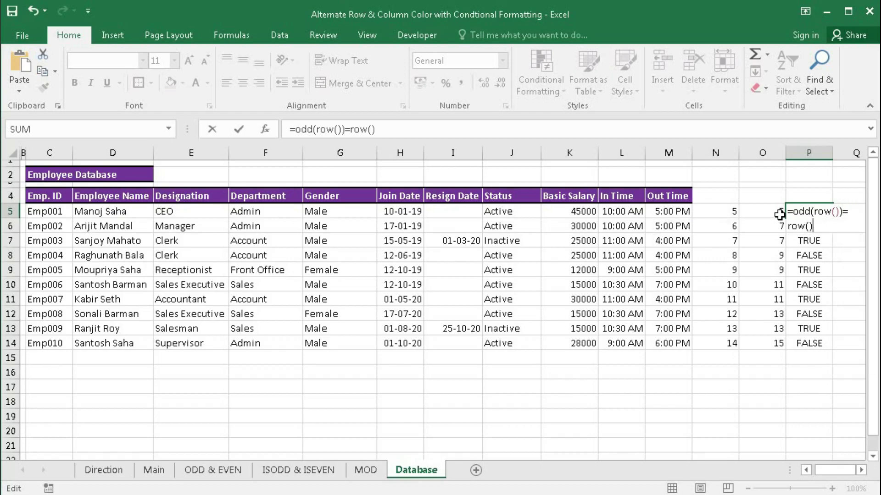
pyautogui.press('Return')
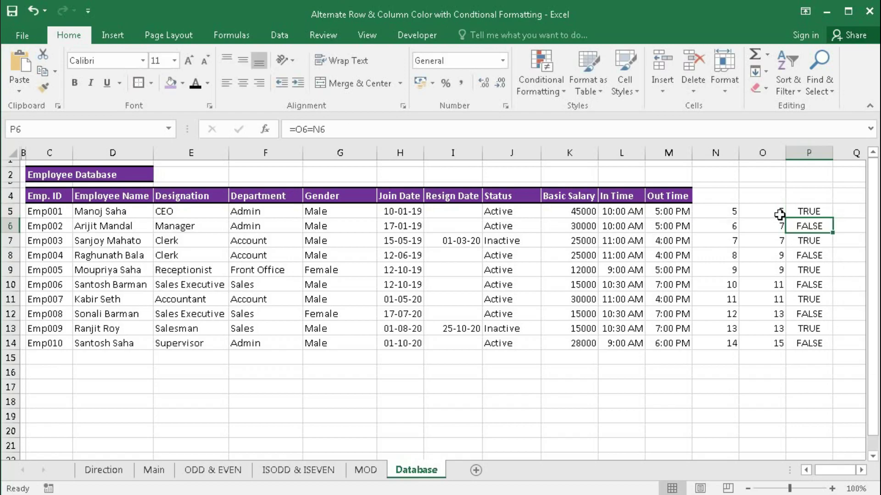
pyautogui.click(807, 210)
pyautogui.moveTo(832, 219); pyautogui.dragTo(827, 343)
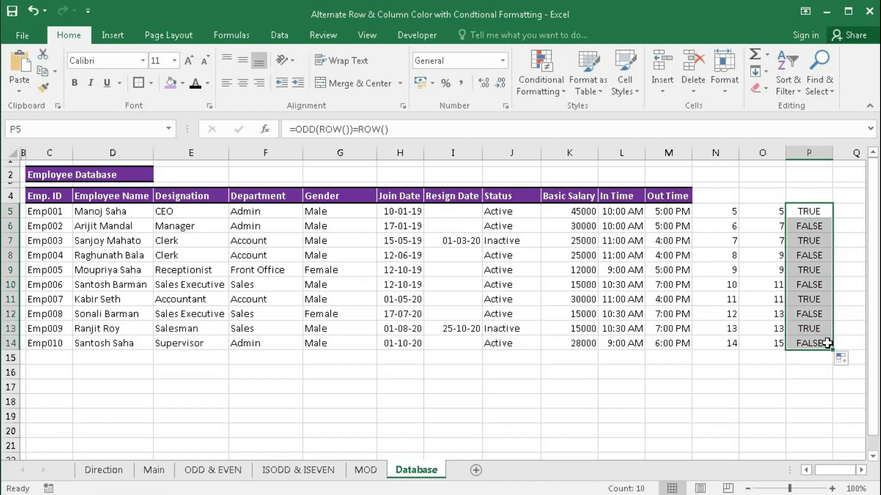
# Copy the text of the formula =ODD(ROW())=ROW() from cell P5, leaving the cell selected
pyautogui.doubleClick(805, 213)
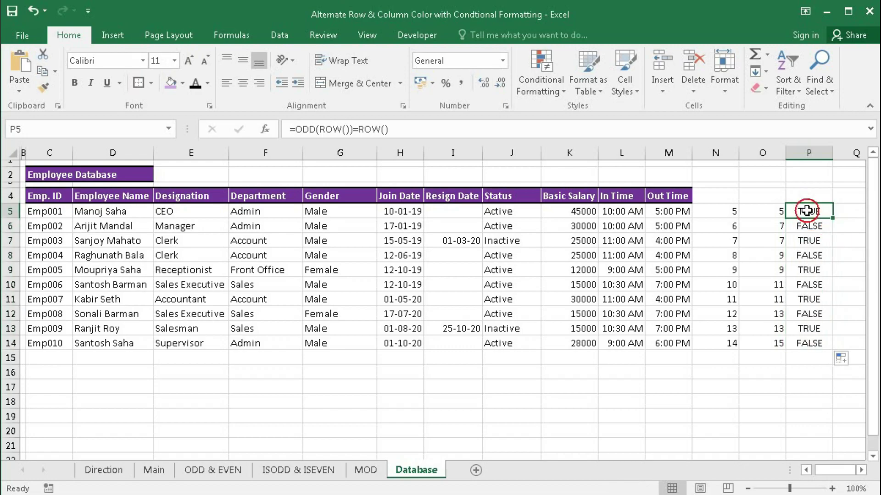
pyautogui.moveTo(787, 211); pyautogui.dragTo(838, 254)
pyautogui.hotkey('ctrl', 'c')
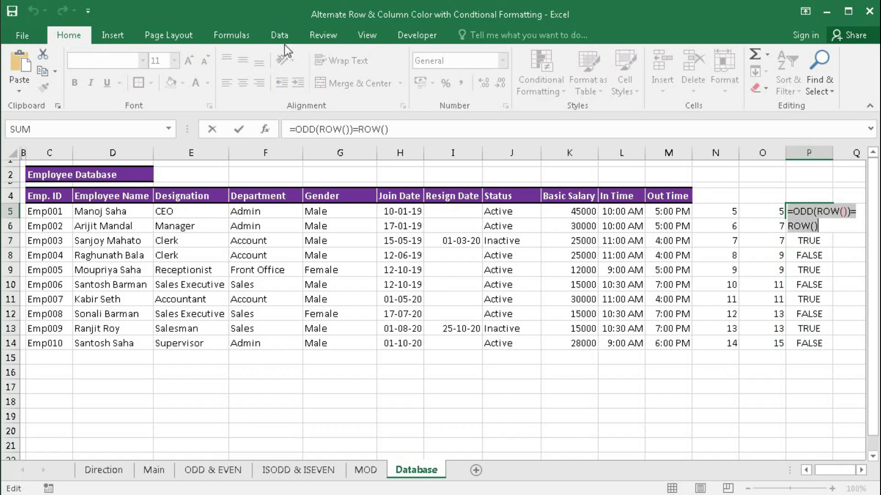
pyautogui.hotkey('ctrl', 'Return')
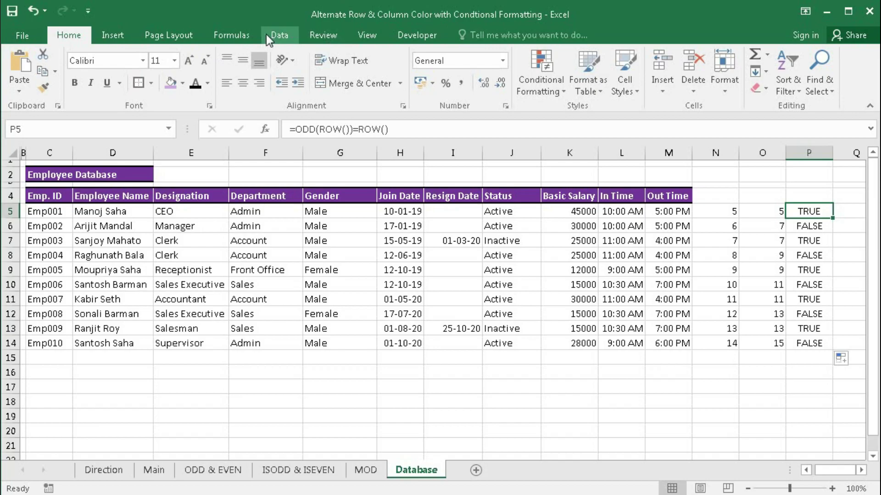
# Start a new formula-based conditional formatting rule for cell P5 with the copied formula =ODD(ROW())=ROW()
pyautogui.click(529, 86)
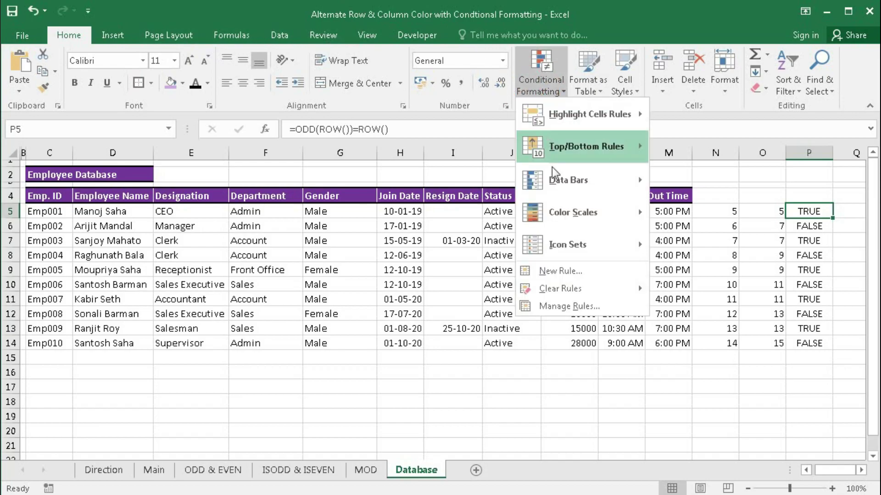
pyautogui.click(555, 271)
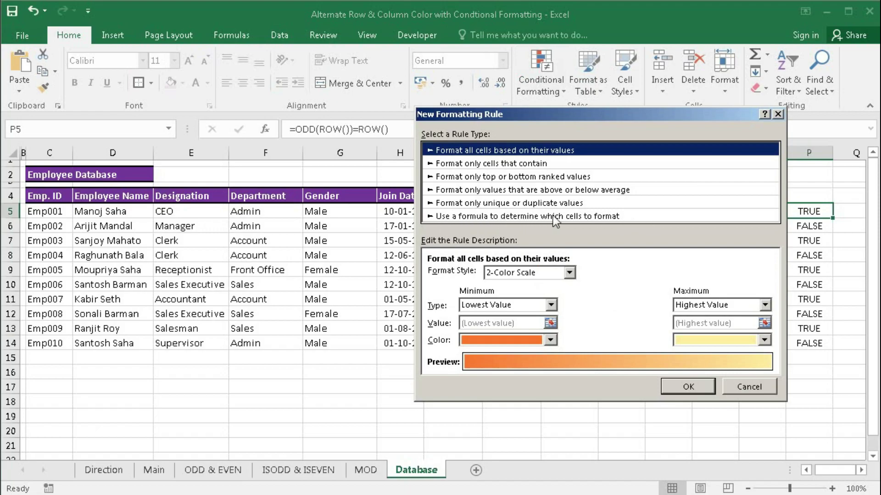
pyautogui.click(591, 218)
pyautogui.click(439, 276)
pyautogui.hotkey('ctrl', 'v')
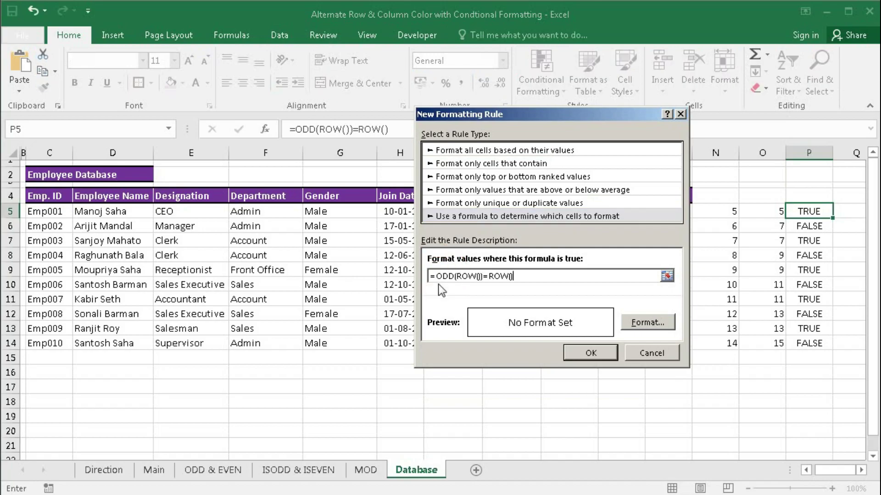
# Give the rule an outline border and a lighter purple fill of RGB 153, 84, 204, and create the rule
pyautogui.click(649, 323)
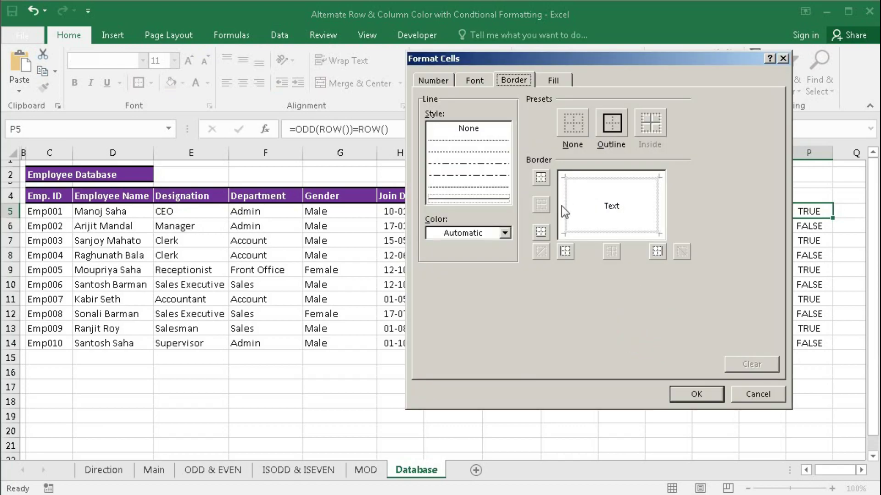
pyautogui.click(610, 124)
pyautogui.click(552, 82)
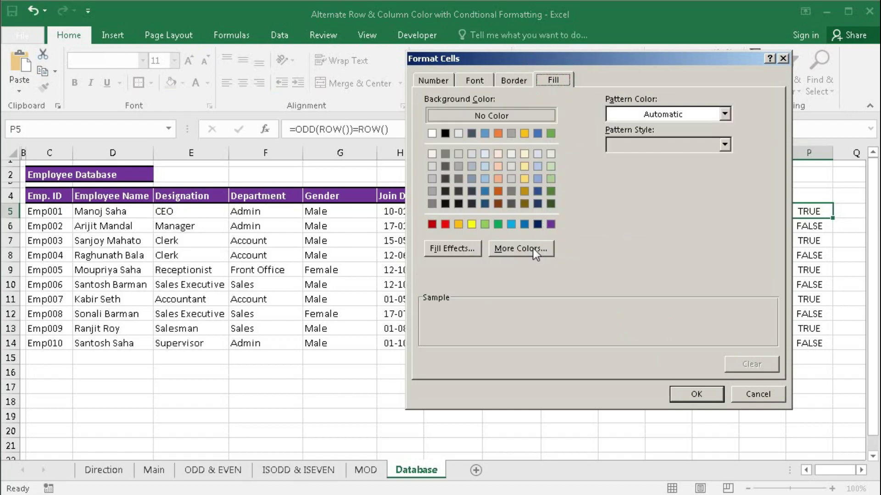
pyautogui.click(550, 224)
pyautogui.click(520, 248)
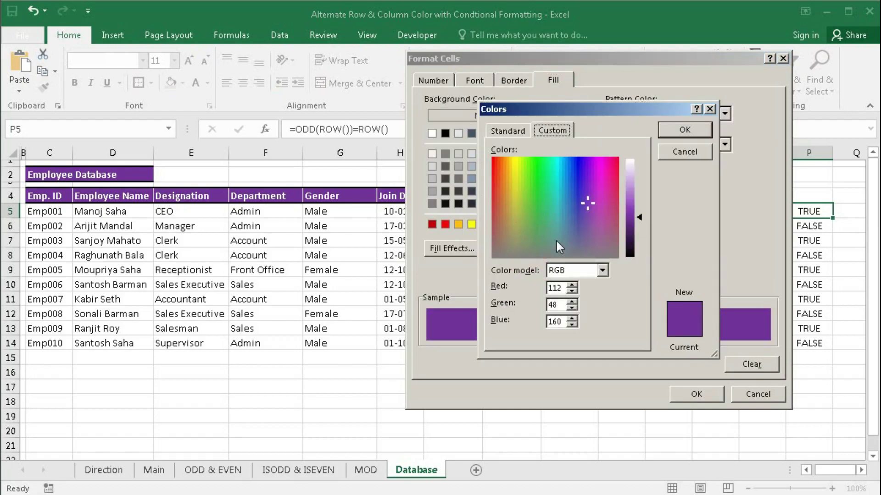
pyautogui.moveTo(643, 218); pyautogui.dragTo(635, 202)
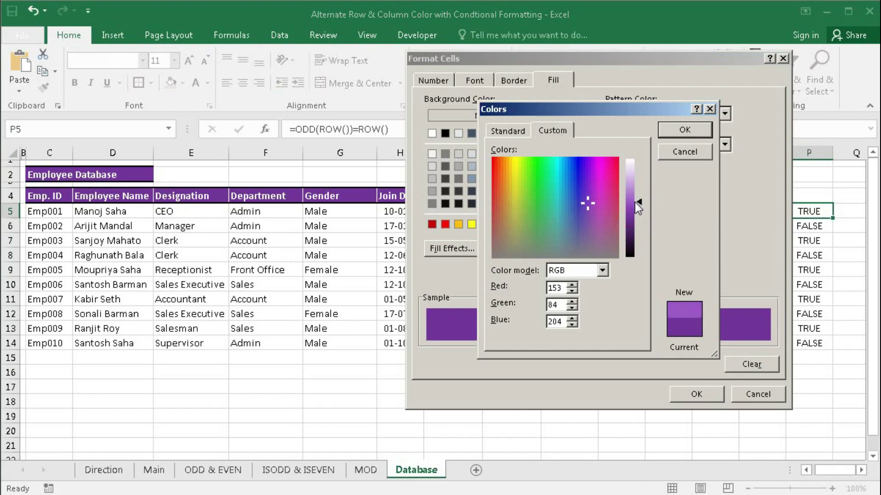
pyautogui.click(684, 130)
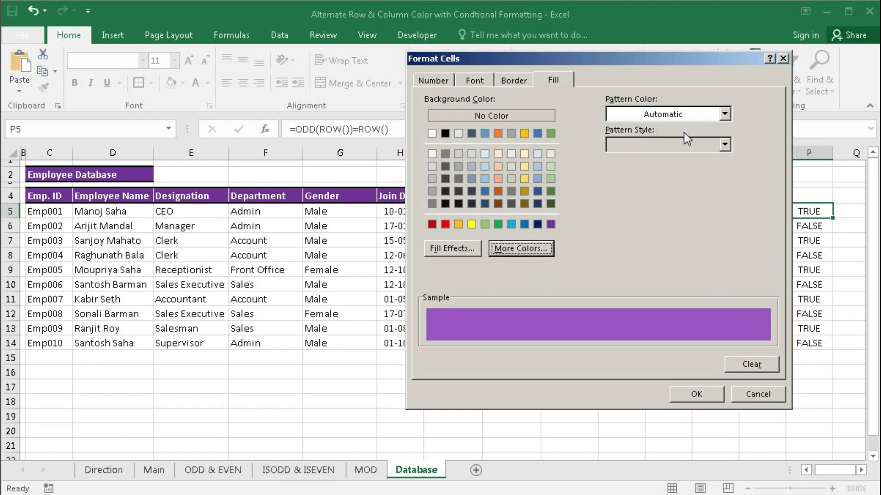
pyautogui.click(695, 394)
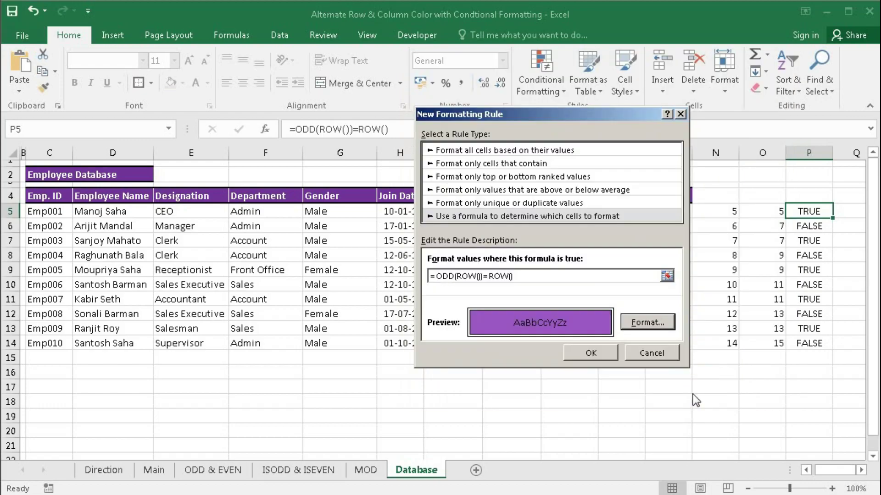
pyautogui.click(587, 348)
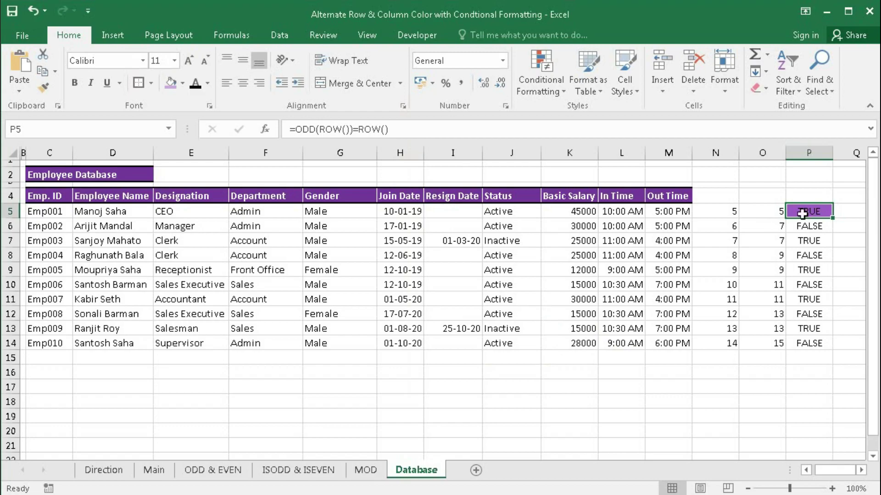
# Change the range the conditional formatting rule applies to into =$C$5:$M$14, covering the employee table's data rows
pyautogui.click(550, 87)
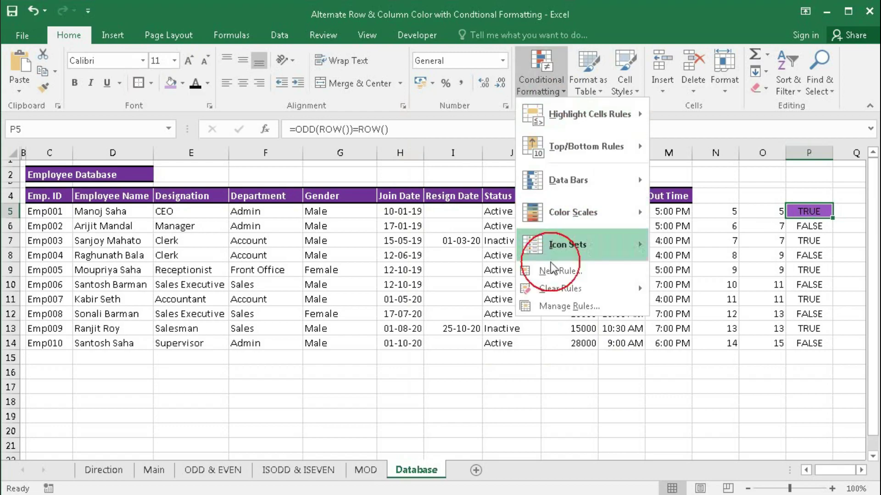
pyautogui.click(550, 307)
pyautogui.click(501, 215)
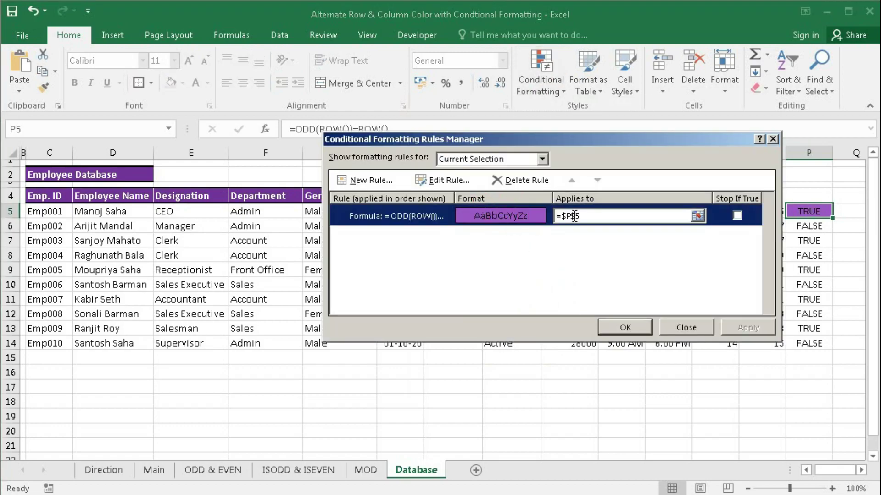
pyautogui.click(594, 217)
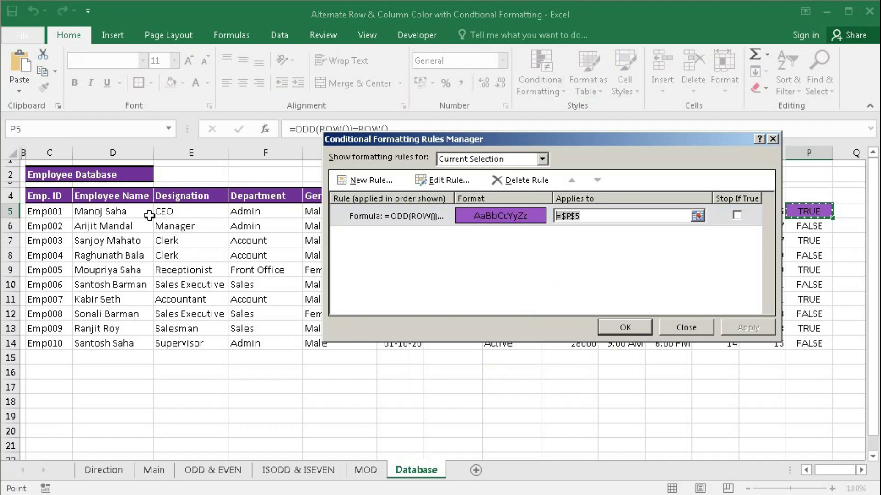
pyautogui.moveTo(47, 212); pyautogui.dragTo(673, 339)
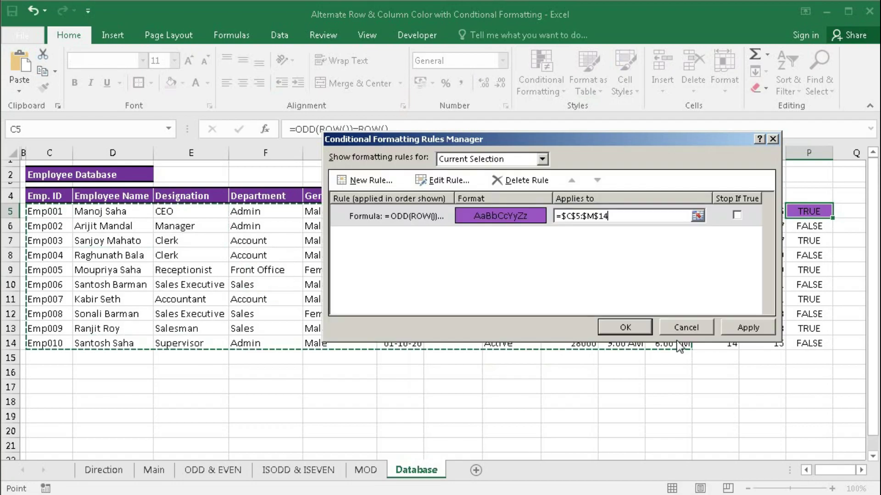
pyautogui.click(752, 327)
pyautogui.click(624, 327)
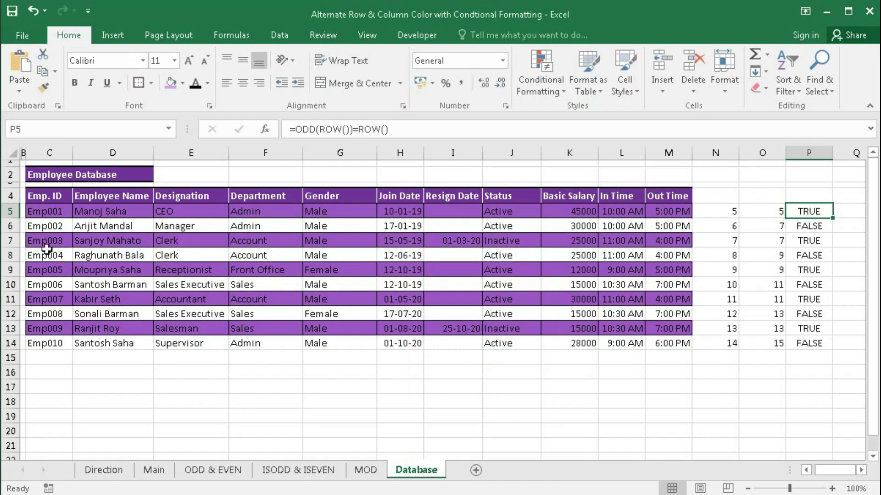
# Clear the helper formulas in N5:P14 and enter =EVEN(4) in cell N5
pyautogui.moveTo(733, 210); pyautogui.dragTo(803, 337)
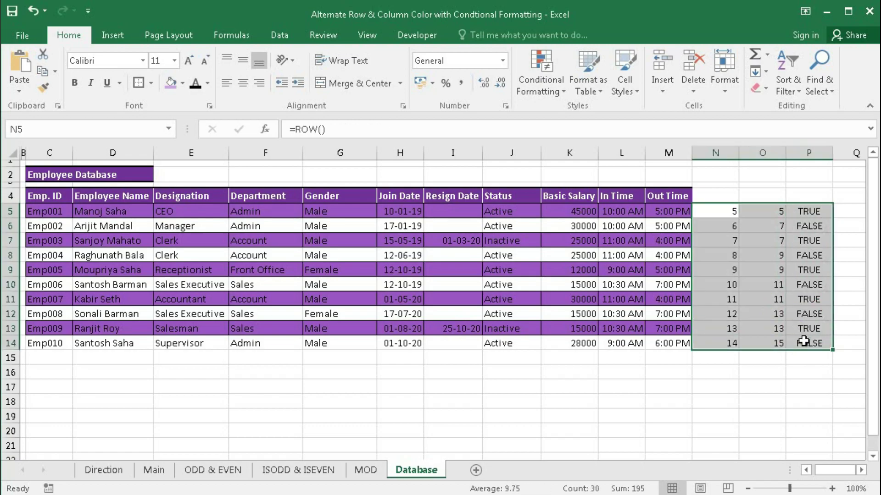
pyautogui.press('Delete')
pyautogui.click(727, 211)
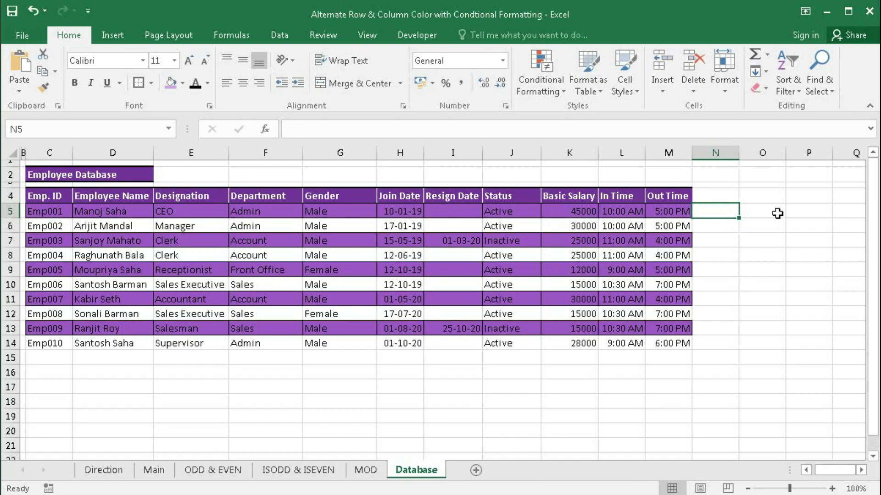
pyautogui.write('=')
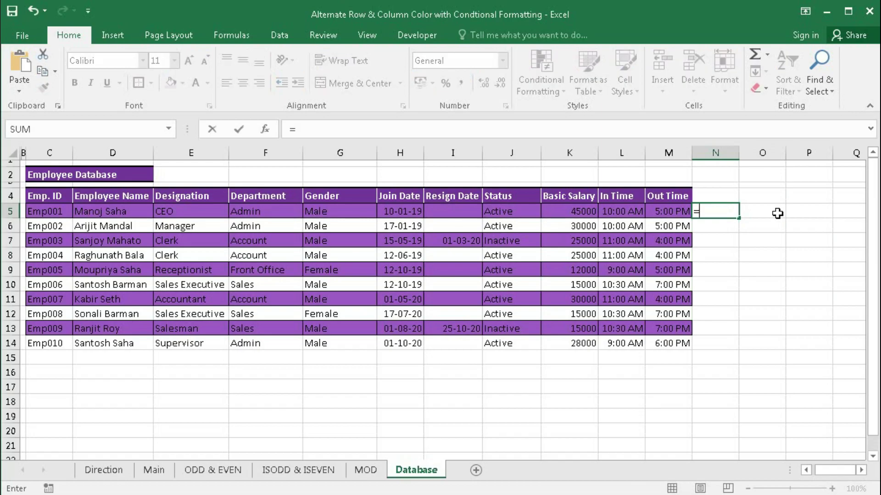
pyautogui.write('eve')
pyautogui.press('Tab')
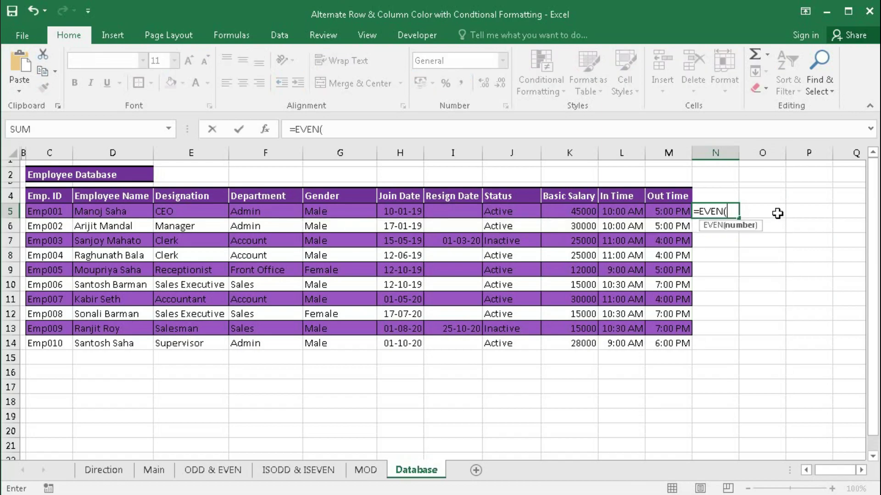
pyautogui.write('4)')
pyautogui.press('Return')
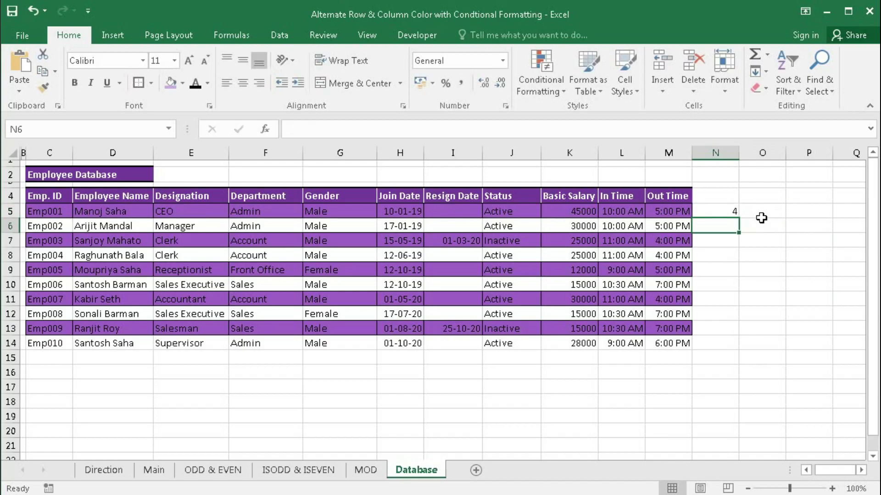
# Change the number inside cell N5's EVEN formula to 5
pyautogui.doubleClick(722, 212)
pyautogui.click(730, 212)
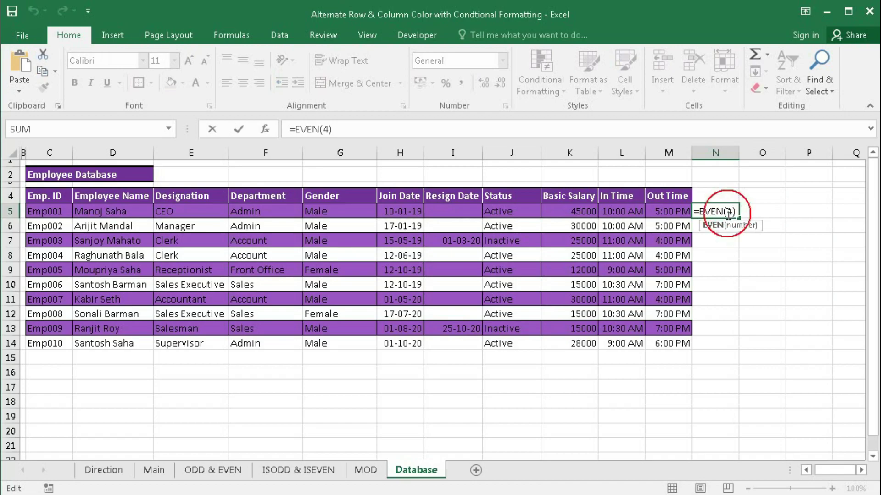
pyautogui.doubleClick(731, 212)
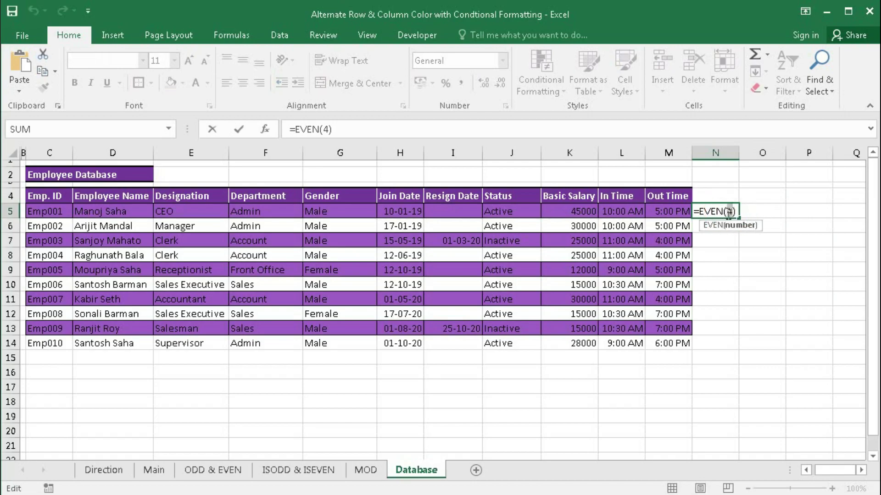
pyautogui.write('5')
pyautogui.press('Return')
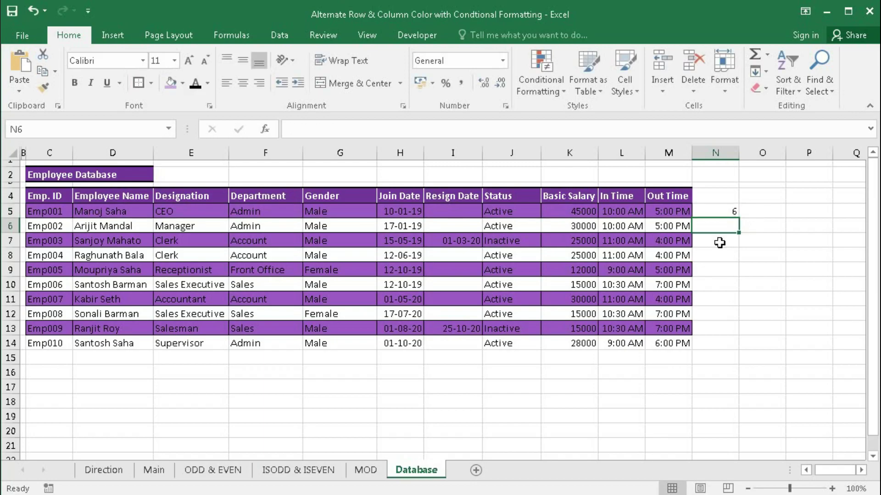
# Replace the number in cell N5's EVEN formula with ROW() and fill the formula down through N14
pyautogui.click(731, 212)
pyautogui.doubleClick(731, 212)
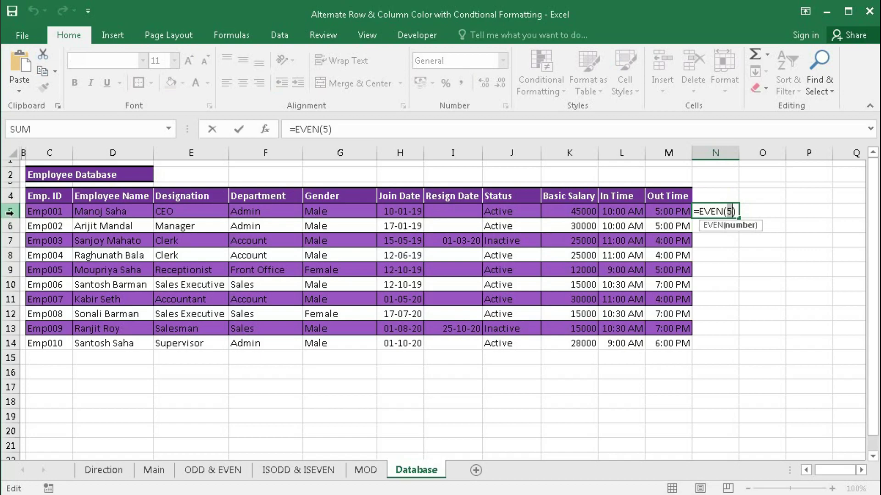
pyautogui.write('row()')
pyautogui.press('Return')
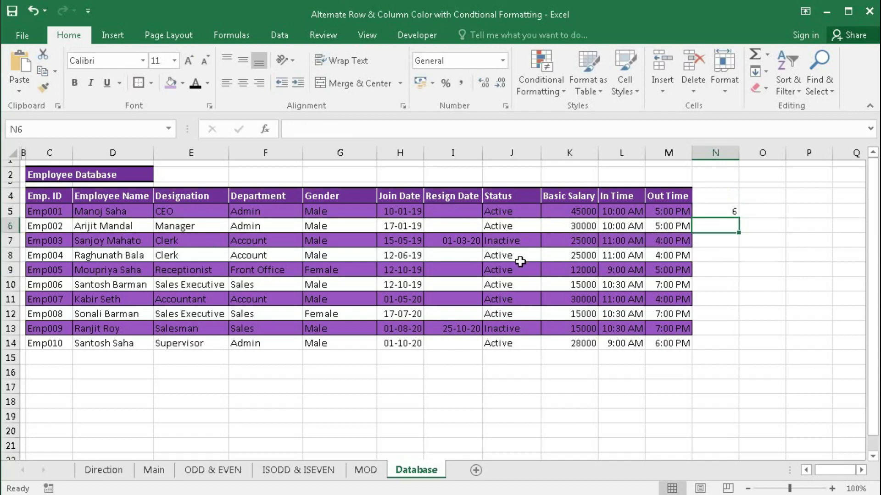
pyautogui.click(723, 212)
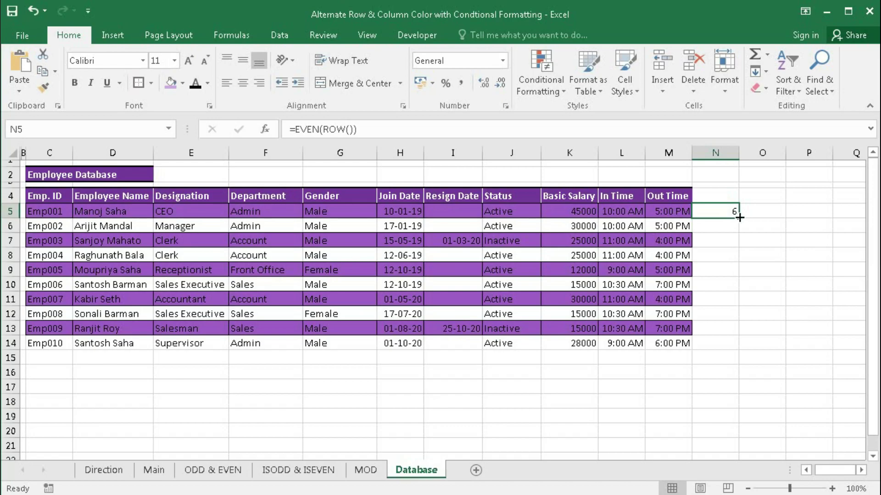
pyautogui.moveTo(739, 218); pyautogui.dragTo(739, 341)
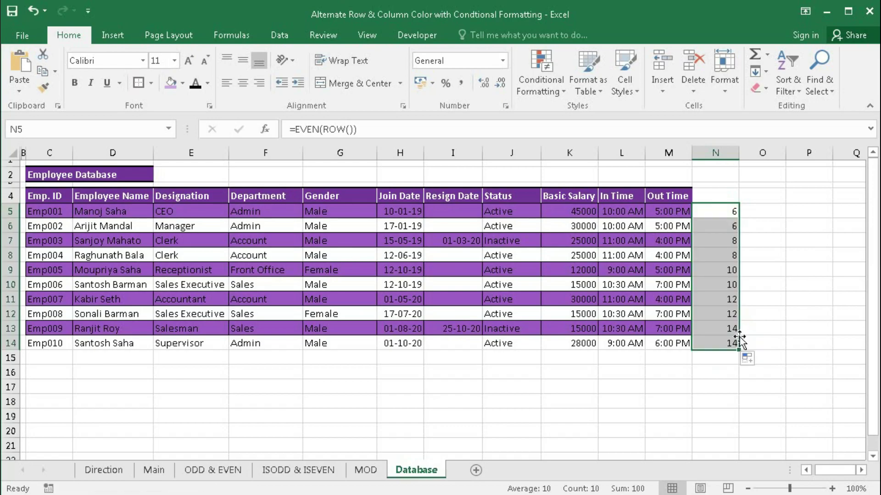
pyautogui.moveTo(725, 213); pyautogui.dragTo(731, 343)
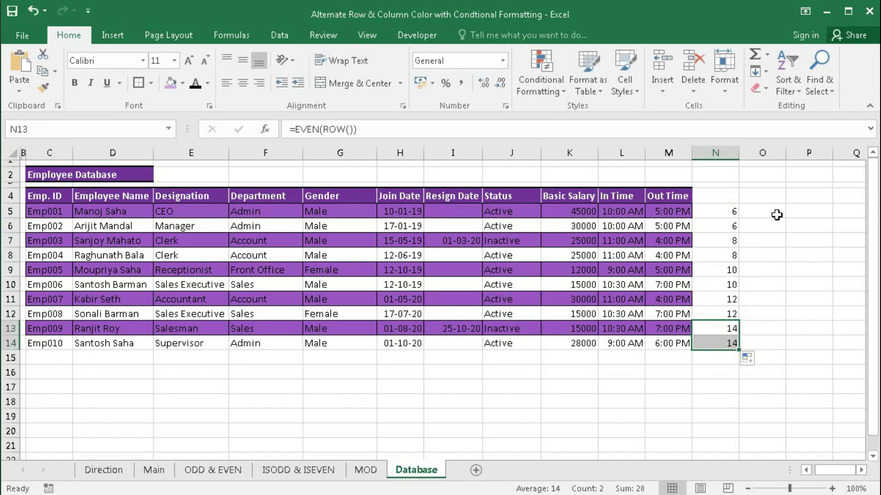
# Enter =ROW() in cell O5 and fill it down through O14
pyautogui.click(777, 215)
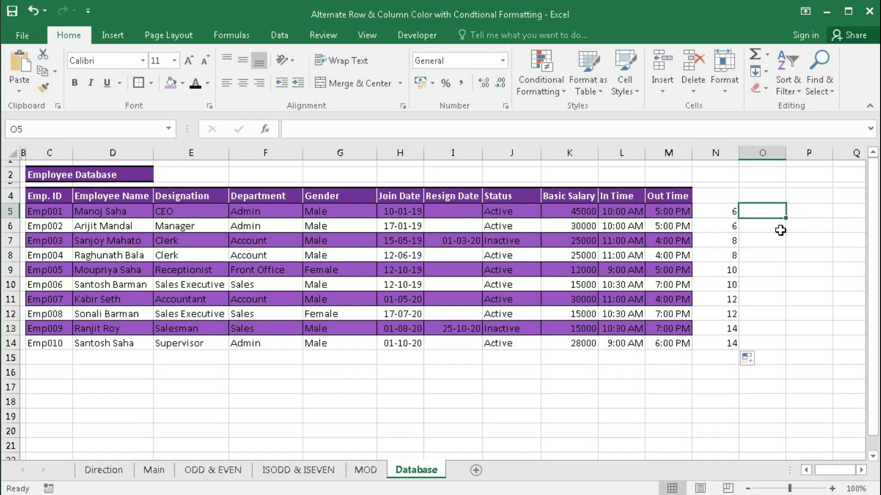
pyautogui.write('=')
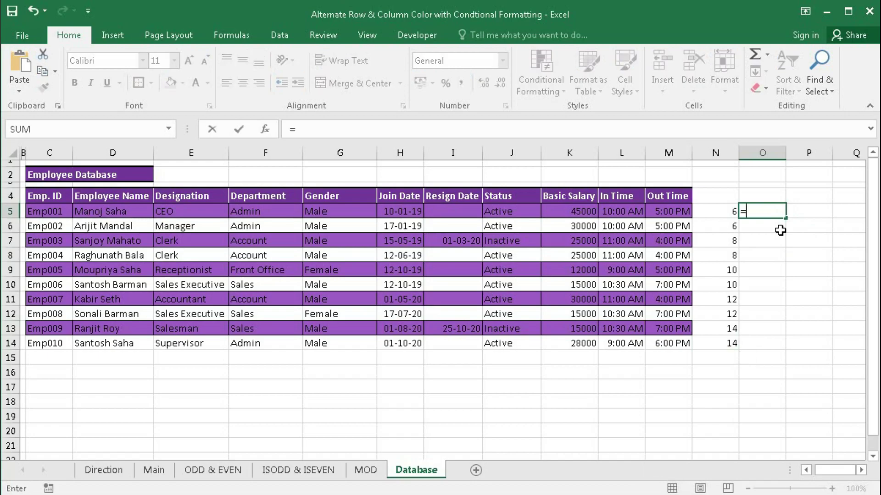
pyautogui.write('row(')
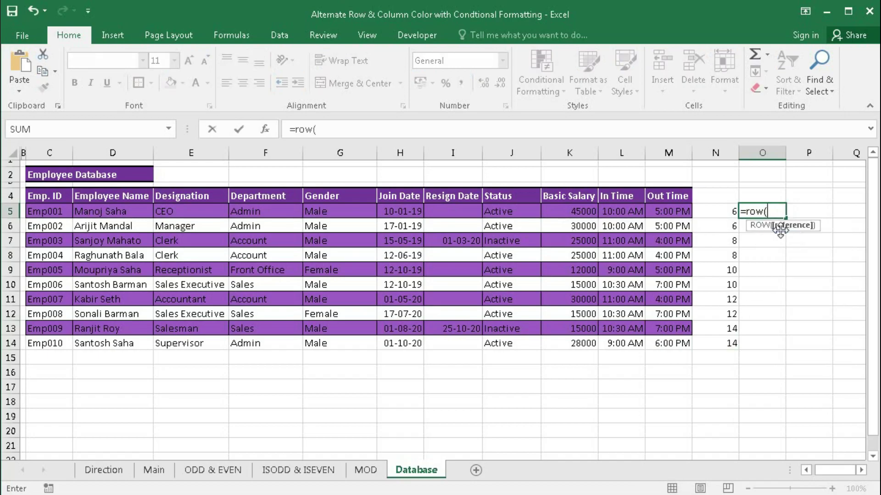
pyautogui.write(')')
pyautogui.press('Return')
pyautogui.click(745, 214)
pyautogui.click(741, 213)
pyautogui.click(775, 212)
pyautogui.moveTo(784, 219); pyautogui.dragTo(778, 356)
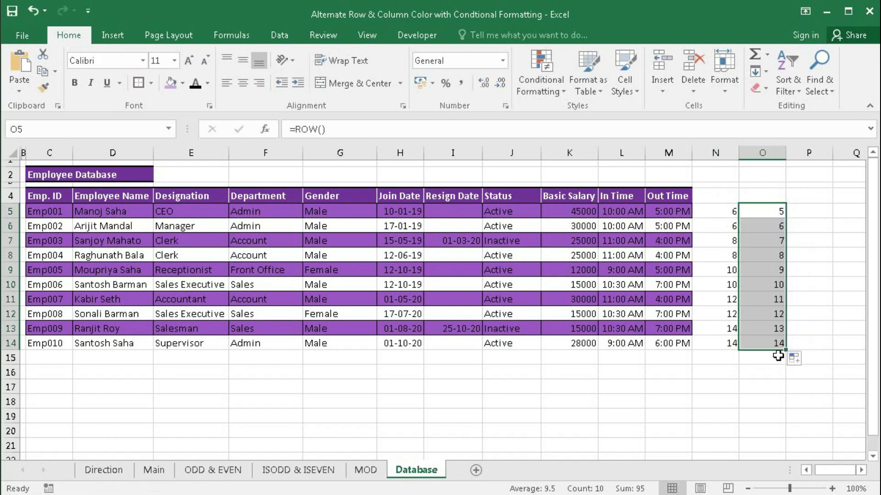
# Enter the comparison formula =N5=O5 in cell P5 and fill it down through P14
pyautogui.click(804, 213)
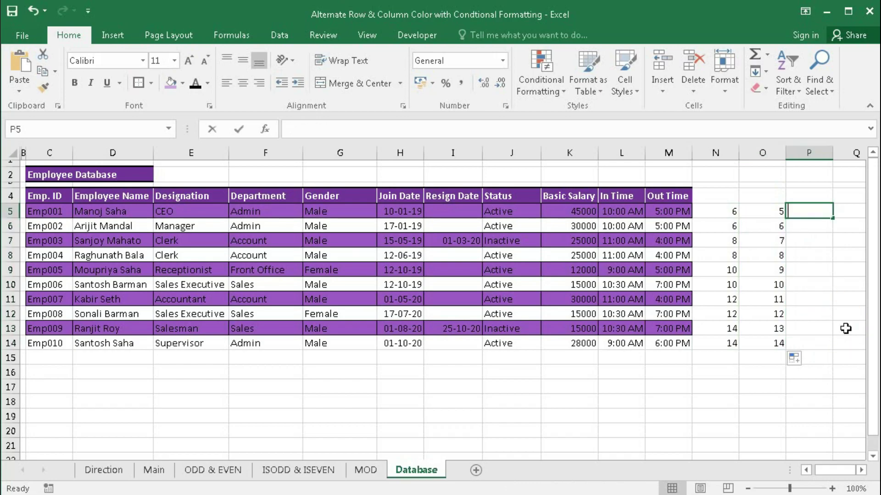
pyautogui.write('=')
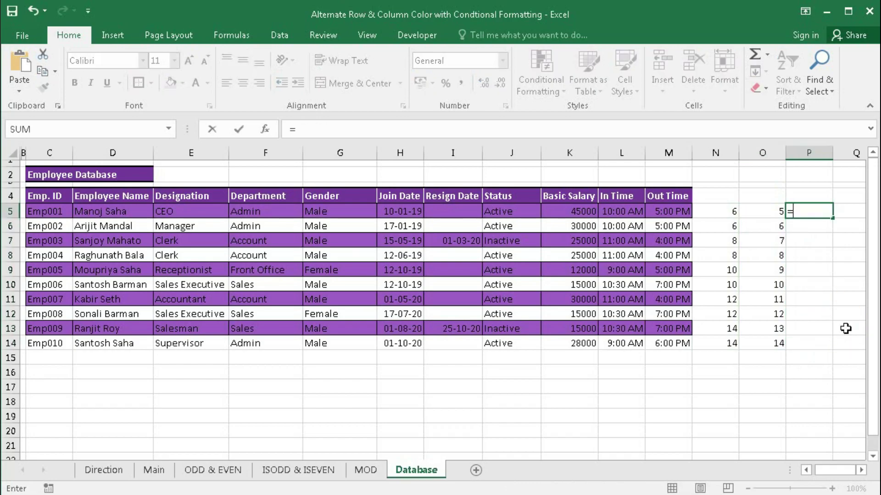
pyautogui.click(720, 210)
pyautogui.write('=')
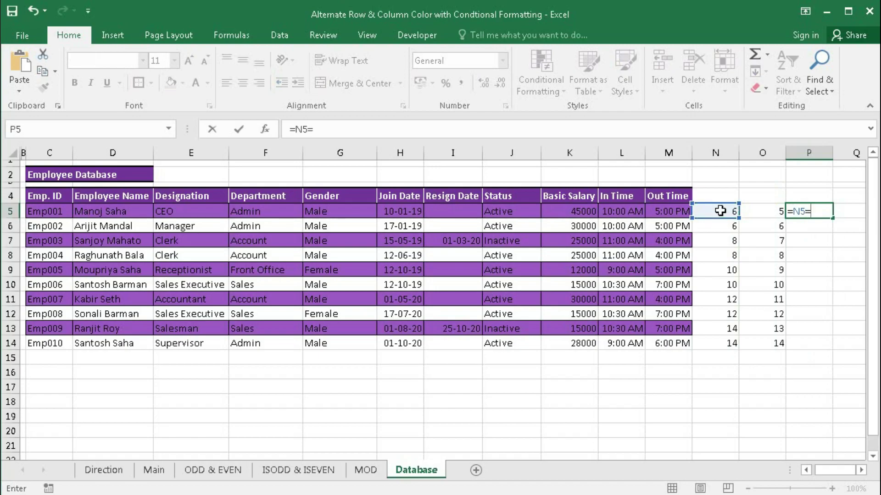
pyautogui.click(763, 210)
pyautogui.press('Return')
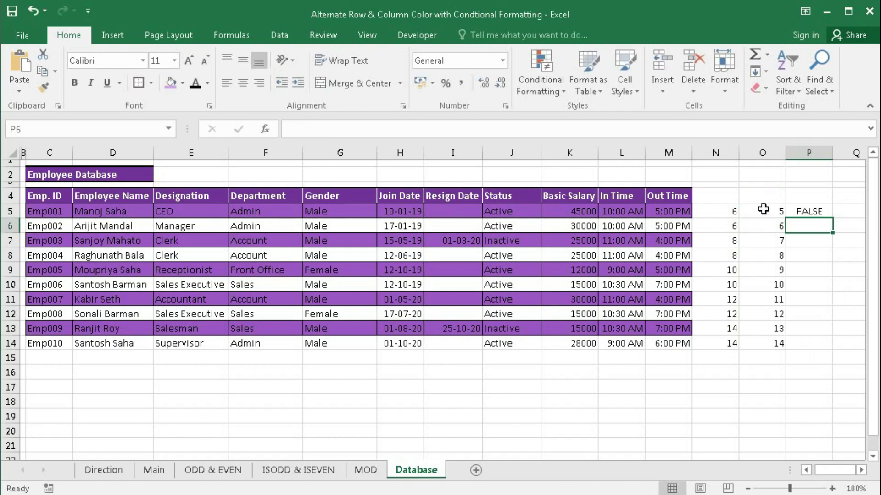
pyautogui.click(804, 214)
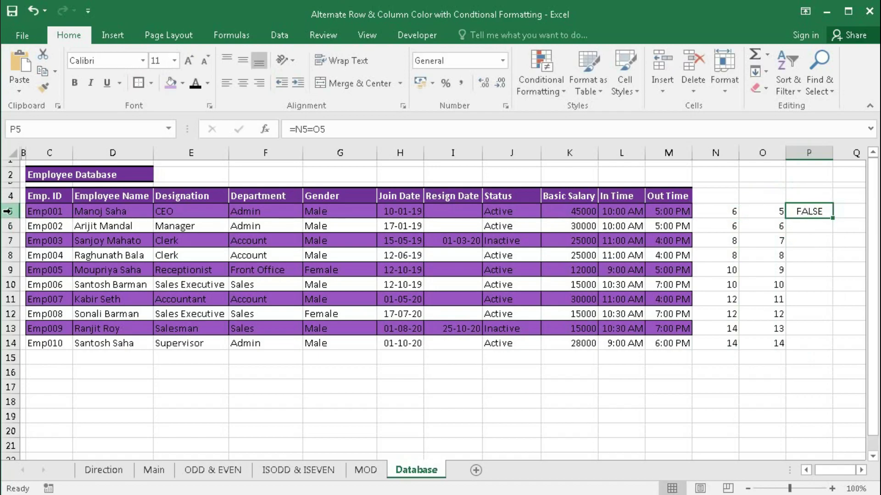
pyautogui.moveTo(832, 218); pyautogui.dragTo(816, 347)
pyautogui.click(807, 225)
pyautogui.moveTo(808, 226); pyautogui.dragTo(9, 224)
# Rewrite the comparison in cell P5 as =EVEN(ROW())=ROW() and fill it down through P14
pyautogui.doubleClick(798, 212)
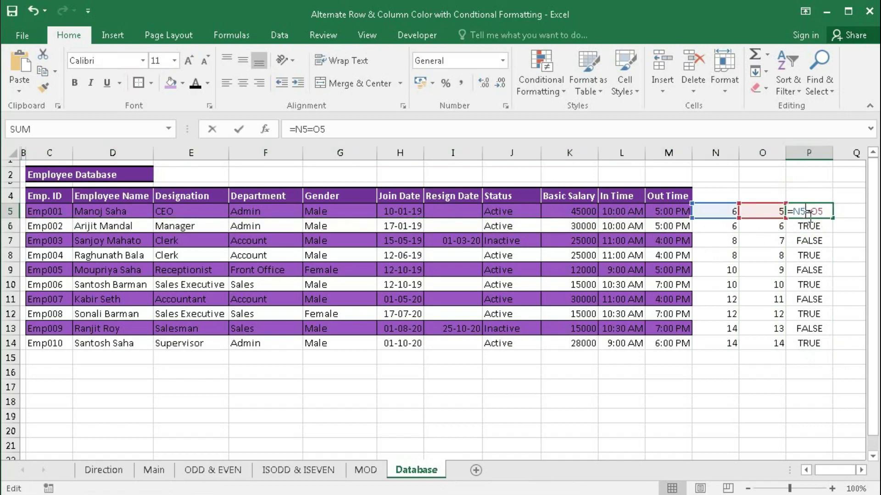
pyautogui.doubleClick(798, 212)
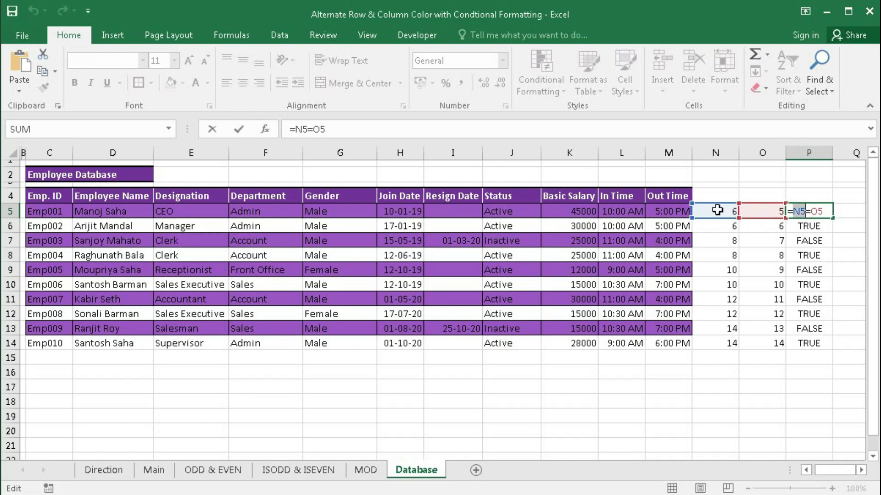
pyautogui.write('even')
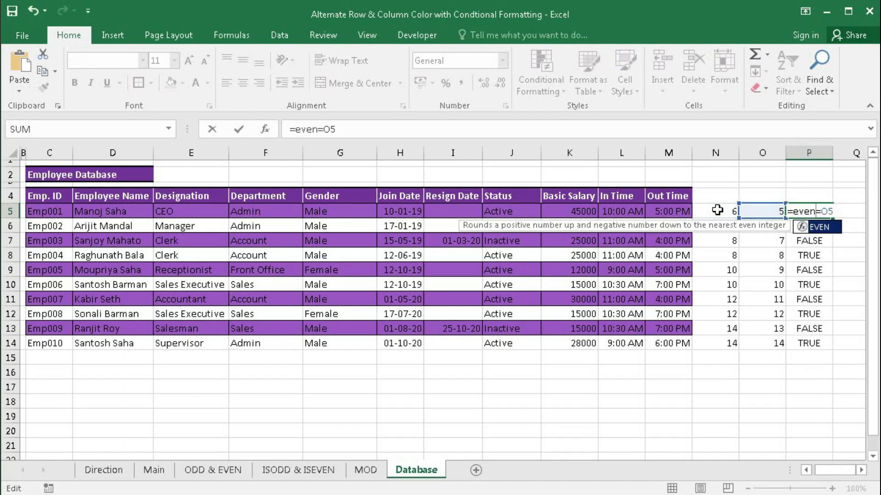
pyautogui.write('(')
pyautogui.write('row')
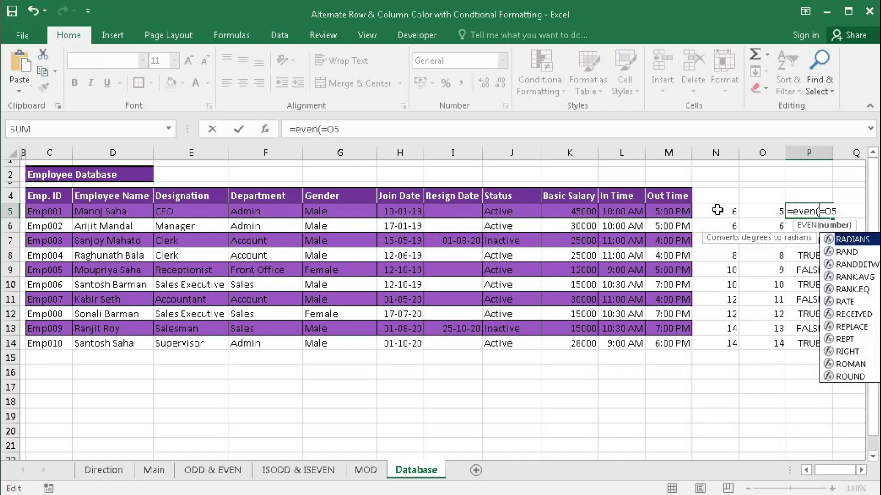
pyautogui.write('()')
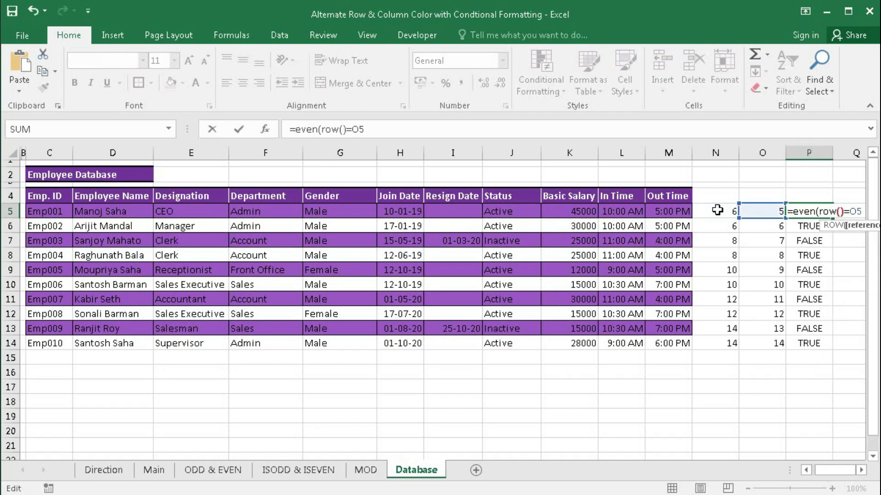
pyautogui.write(')')
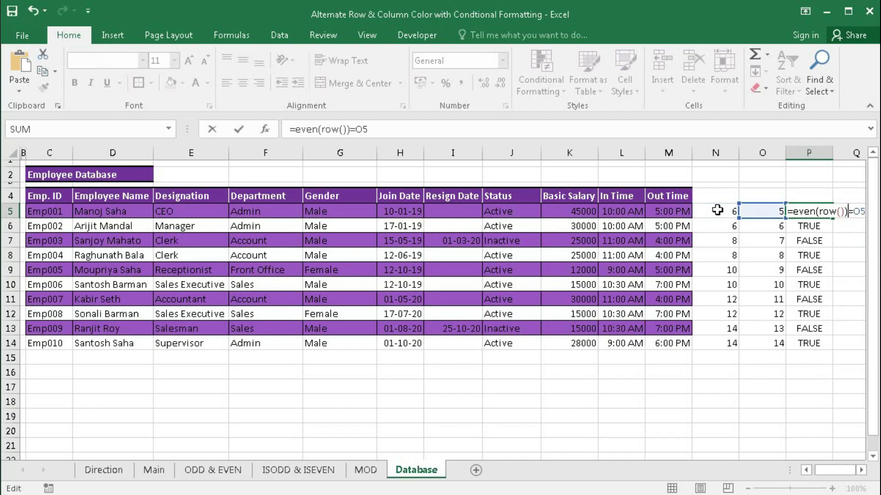
pyautogui.moveTo(854, 210); pyautogui.dragTo(862, 211)
pyautogui.write('row')
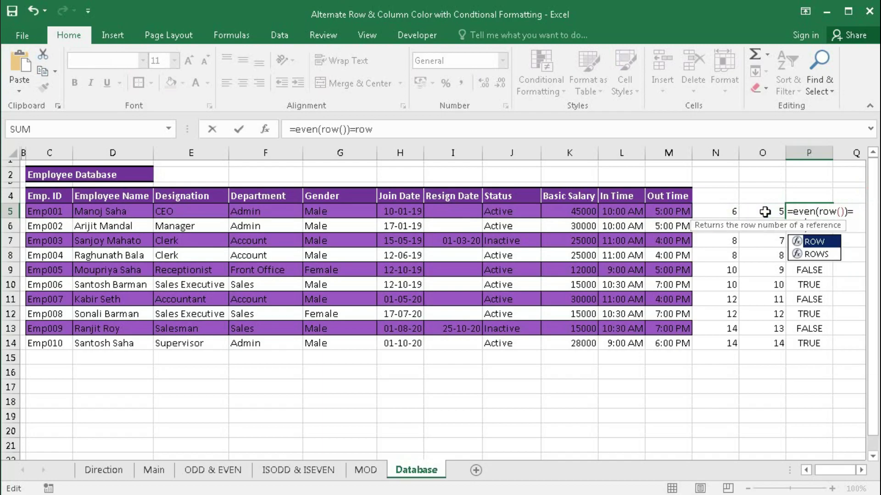
pyautogui.write('()')
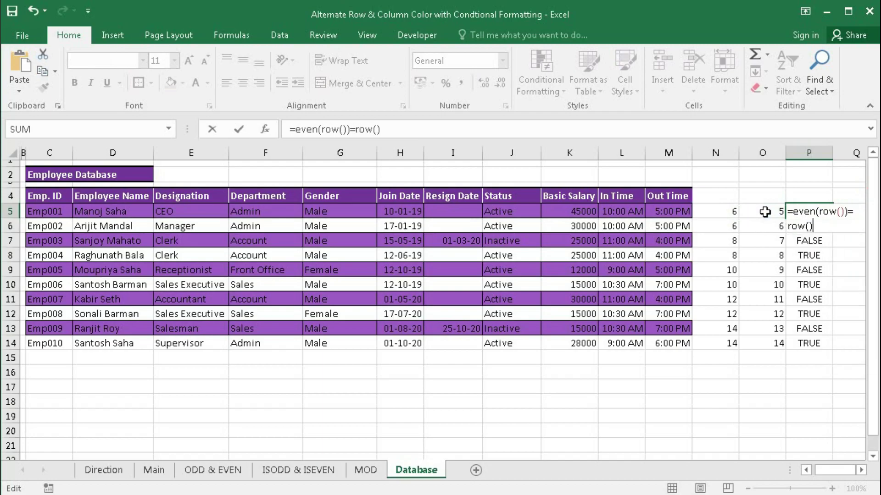
pyautogui.press('Return')
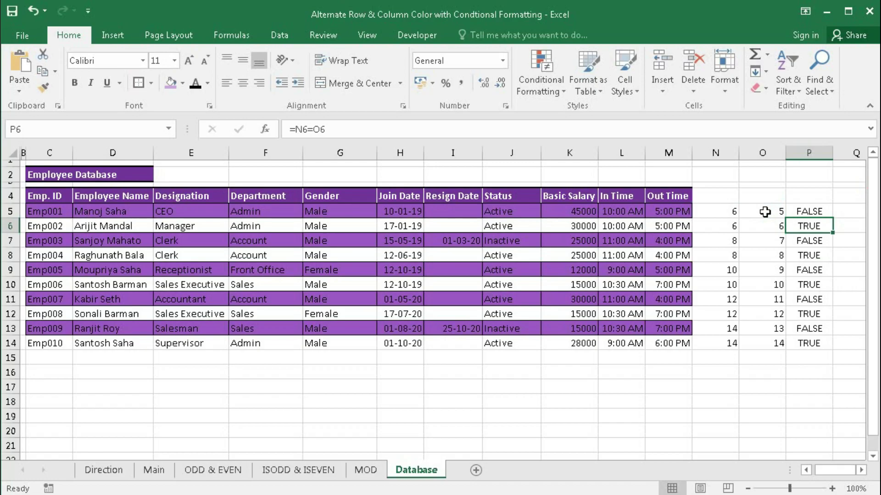
pyautogui.click(808, 215)
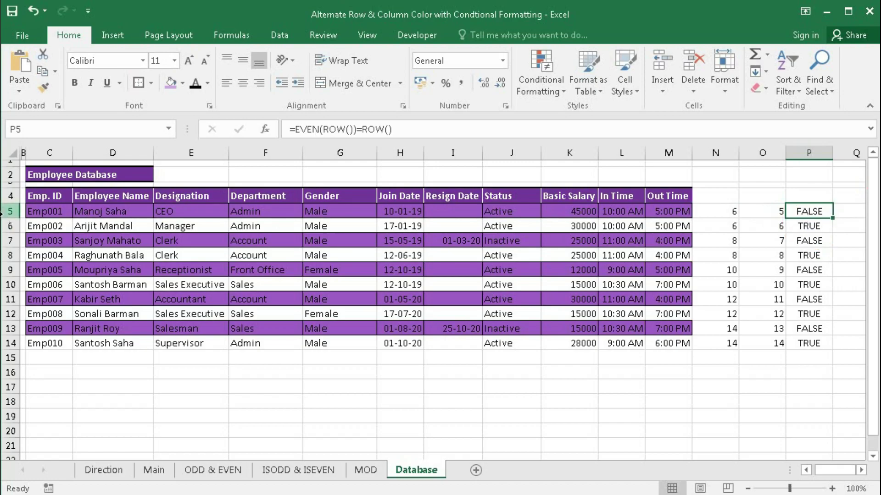
pyautogui.moveTo(833, 218); pyautogui.dragTo(814, 347)
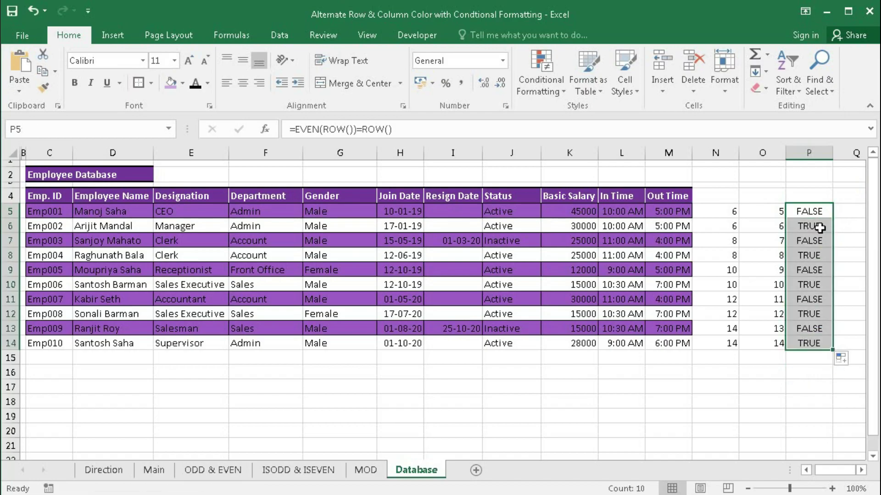
# Copy the full formula text =EVEN(ROW())=ROW() from cell P5
pyautogui.click(823, 211)
pyautogui.doubleClick(823, 211)
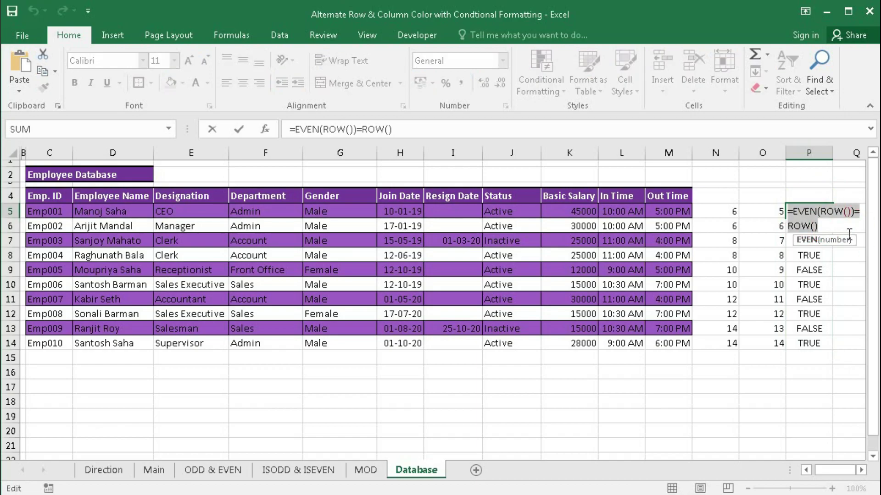
pyautogui.click(849, 234)
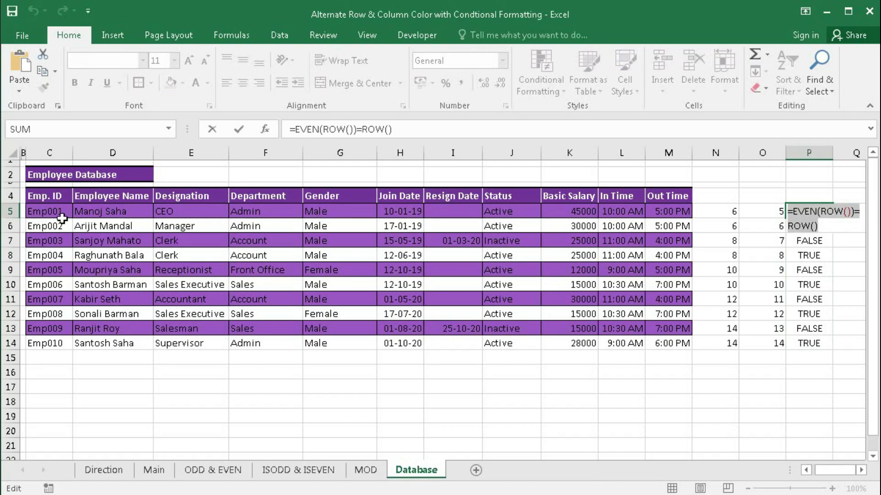
pyautogui.hotkey('ctrl', 'Return')
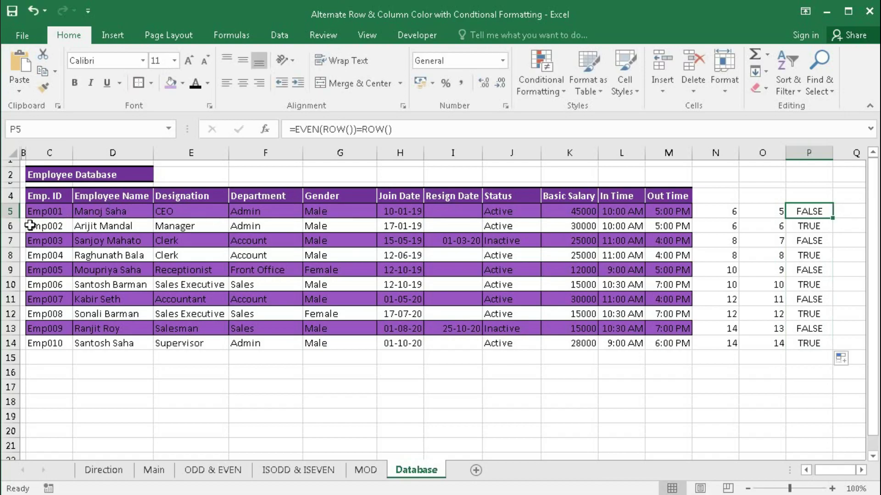
# Create a formula-based conditional formatting rule for the employee data C5:M14 using =EVEN(ROW())=ROW()
pyautogui.moveTo(29, 211); pyautogui.dragTo(655, 345)
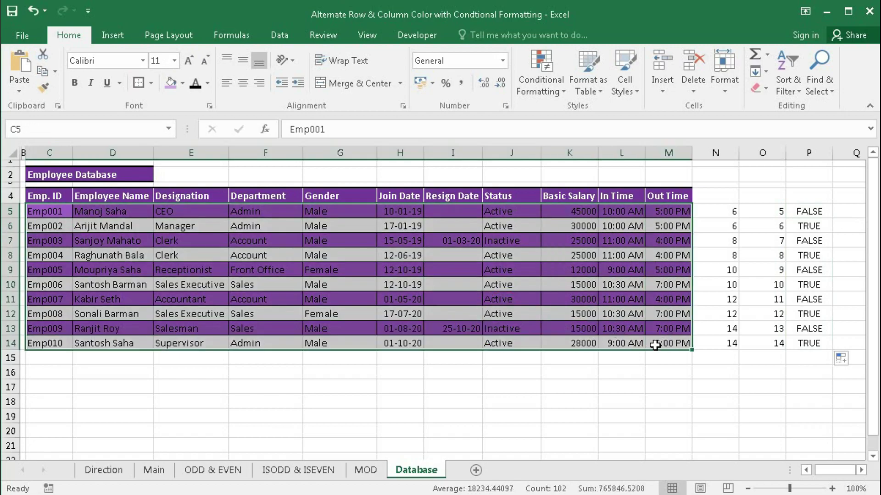
pyautogui.click(536, 90)
pyautogui.moveTo(548, 149)
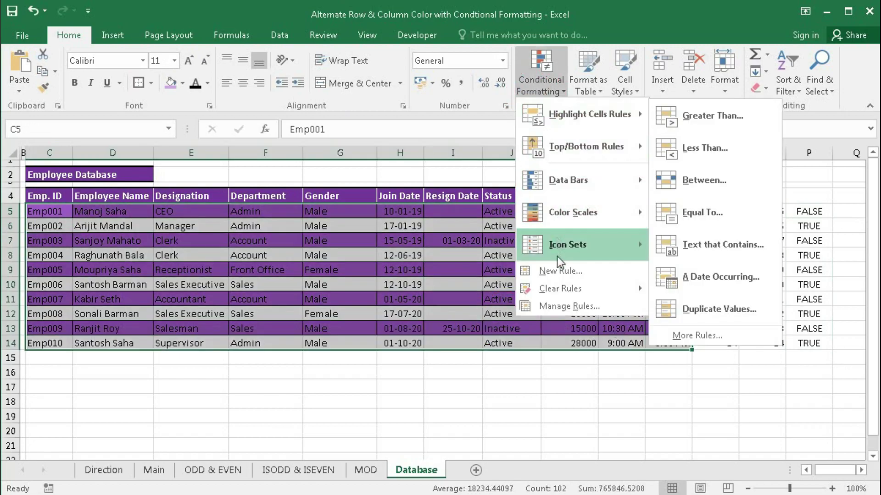
pyautogui.click(557, 271)
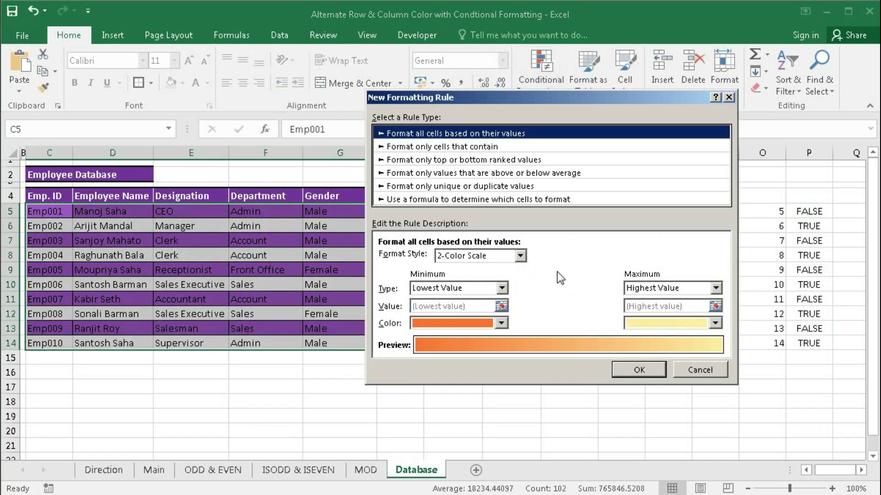
pyautogui.click(390, 200)
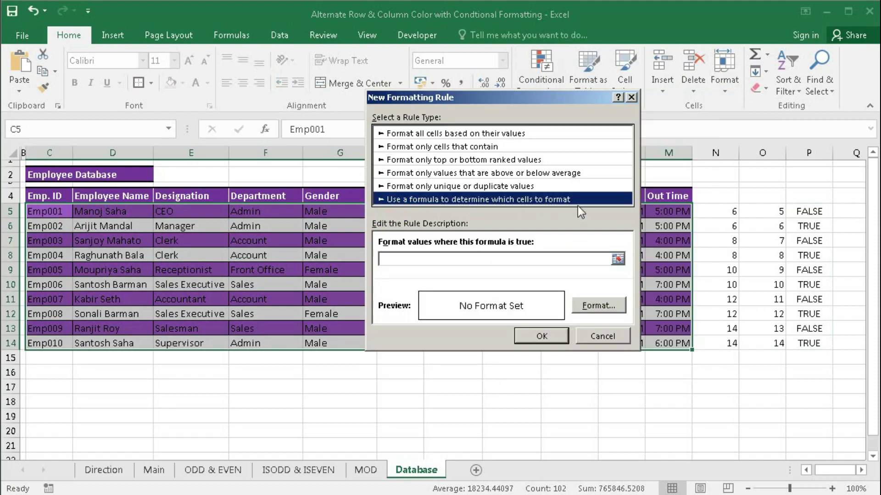
pyautogui.click(407, 259)
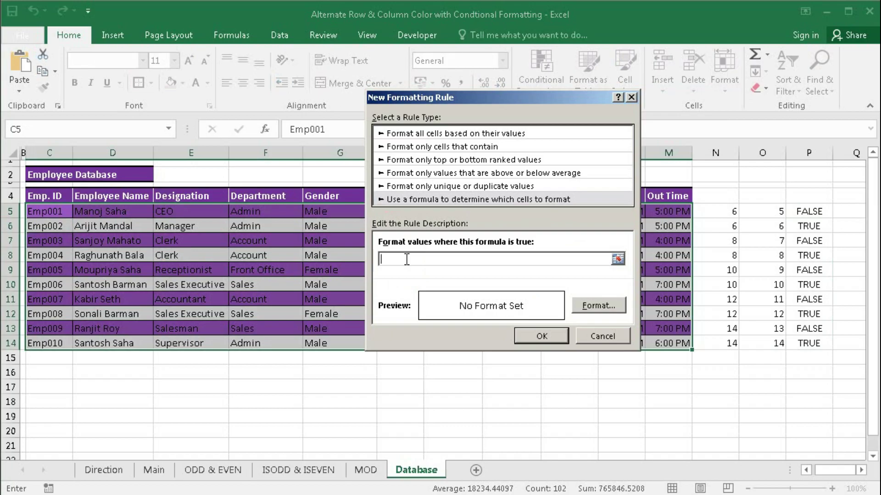
pyautogui.hotkey('ctrl', 'v')
# Set the rule's fill to a custom light purple with RGB 211, 181, 233
pyautogui.click(592, 306)
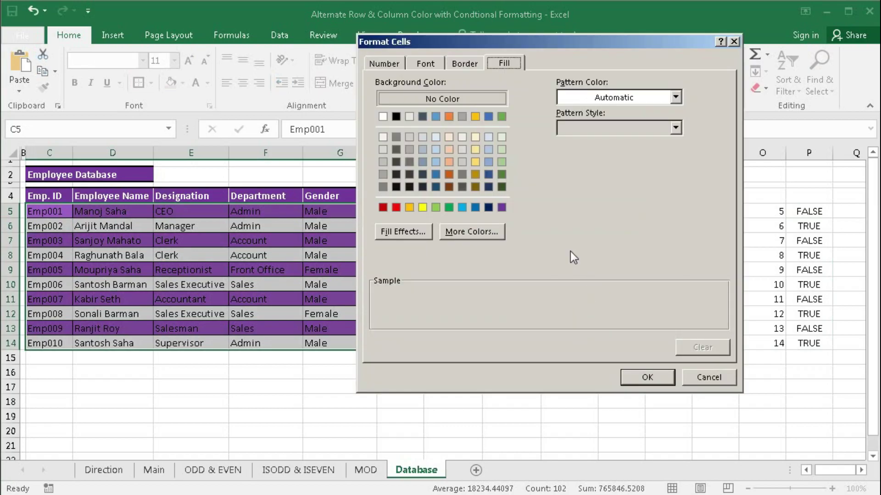
pyautogui.click(503, 208)
pyautogui.click(492, 230)
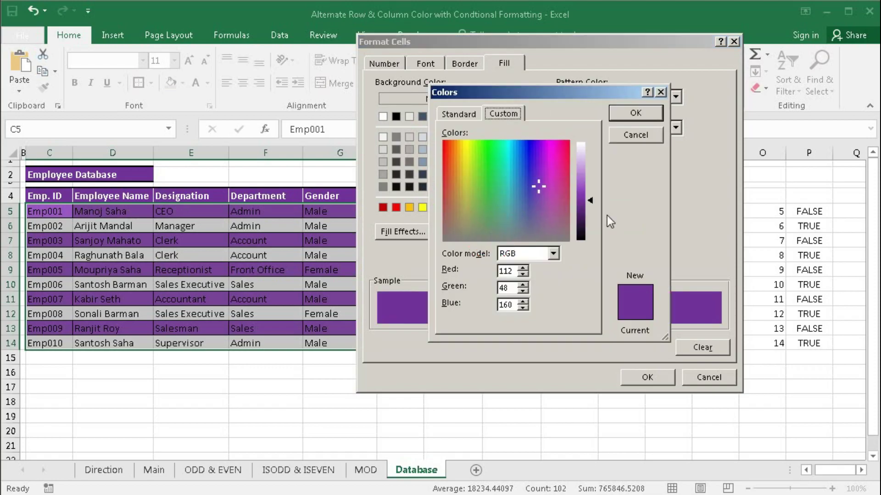
pyautogui.moveTo(590, 201); pyautogui.dragTo(587, 161)
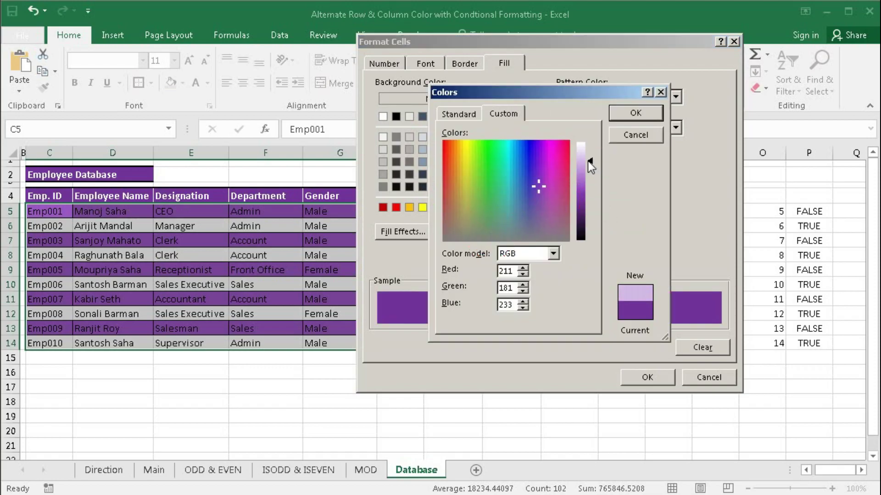
pyautogui.click(638, 114)
# Add an outline border to the rule's format and apply the even-row rule to the table
pyautogui.click(463, 63)
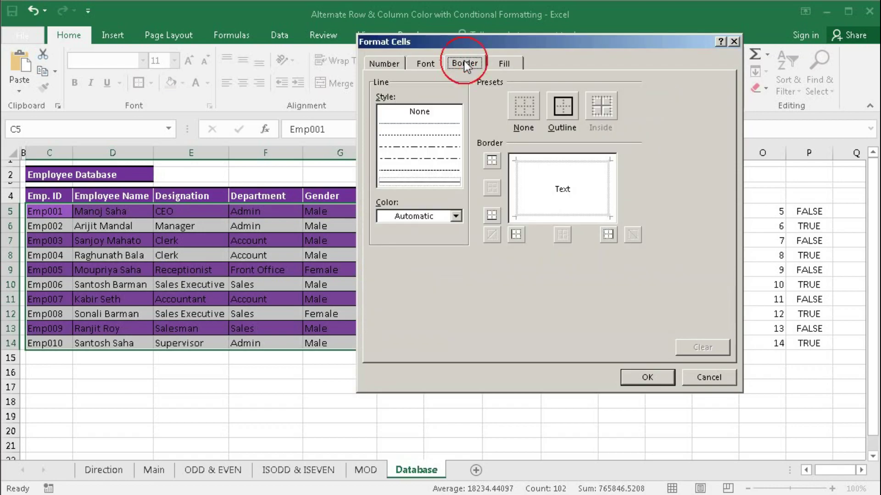
pyautogui.click(563, 125)
pyautogui.click(643, 378)
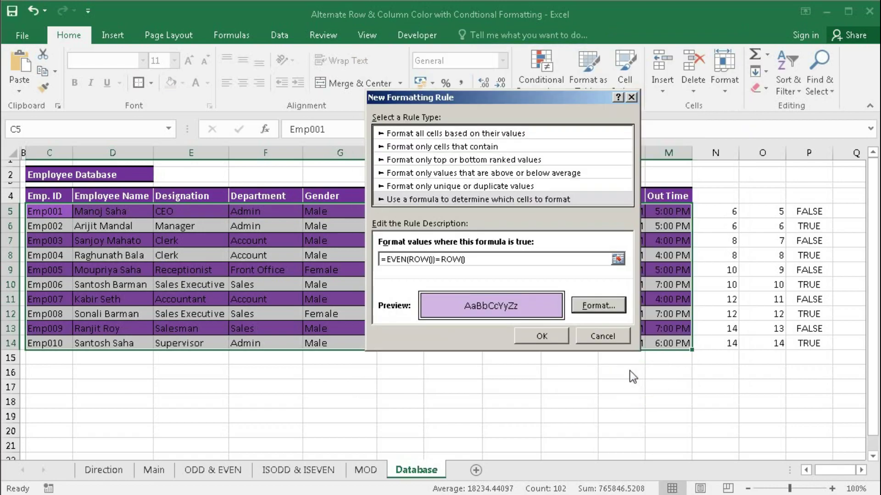
pyautogui.click(539, 337)
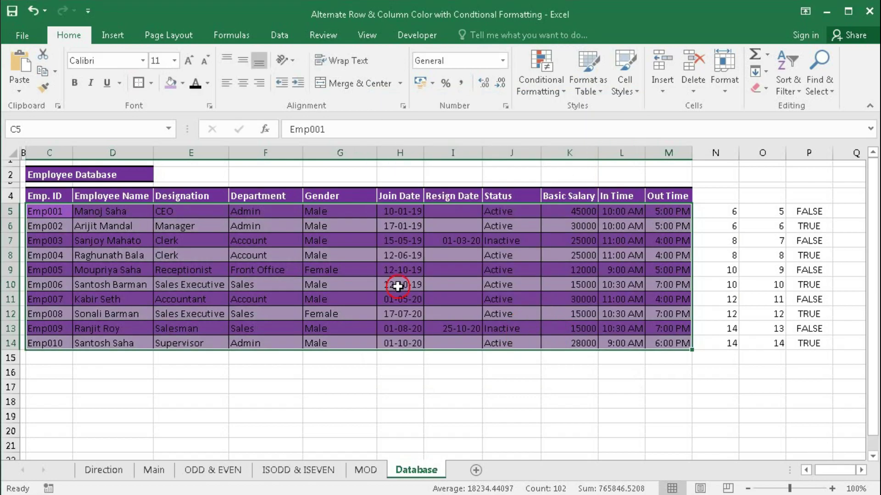
pyautogui.click(400, 285)
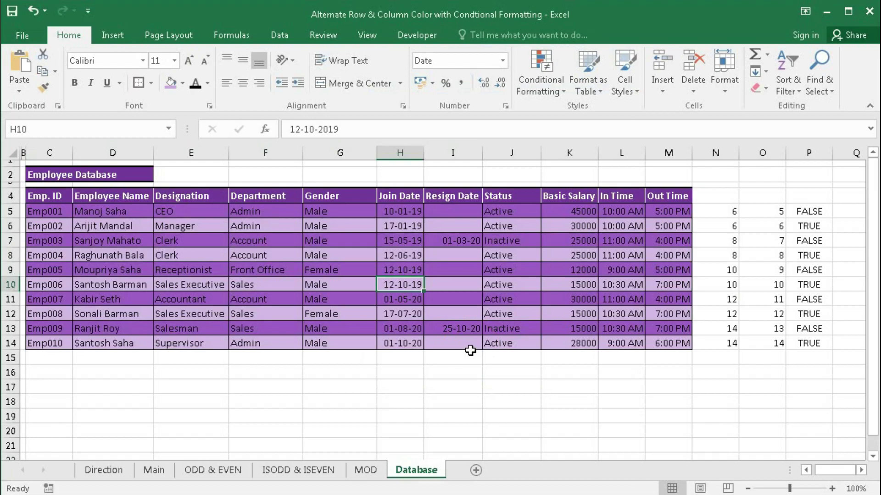
# Delete the helper formulas in N5:P14
pyautogui.moveTo(713, 216); pyautogui.dragTo(806, 338)
pyautogui.press('Delete')
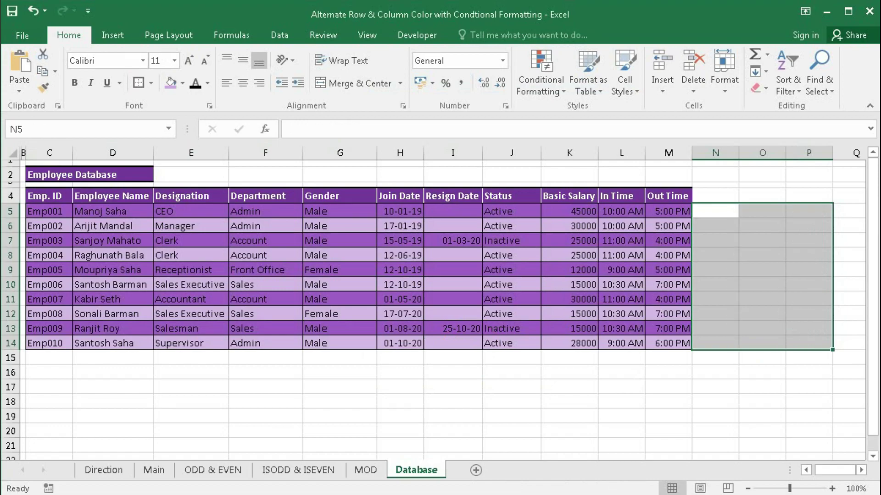
# Enter Emp011 as a new employee ID in cell C15 to test the row formatting
pyautogui.click(60, 362)
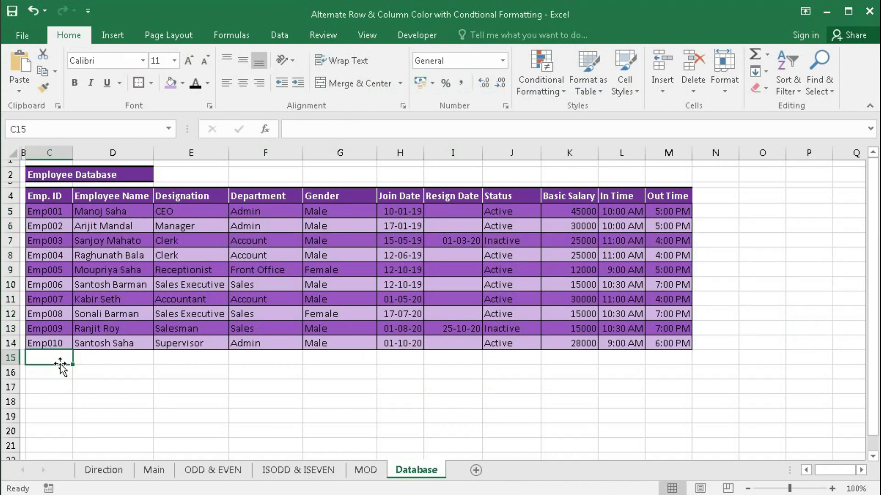
pyautogui.write('Emp')
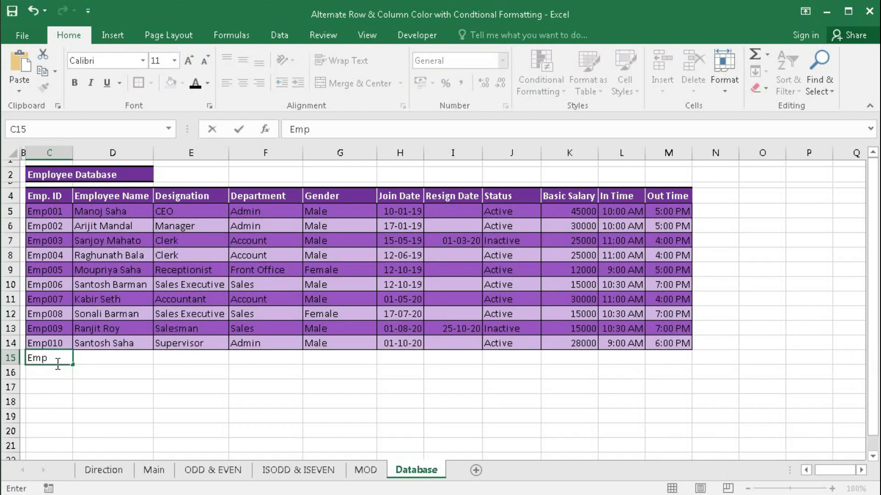
pyautogui.write('011')
pyautogui.press('Tab')
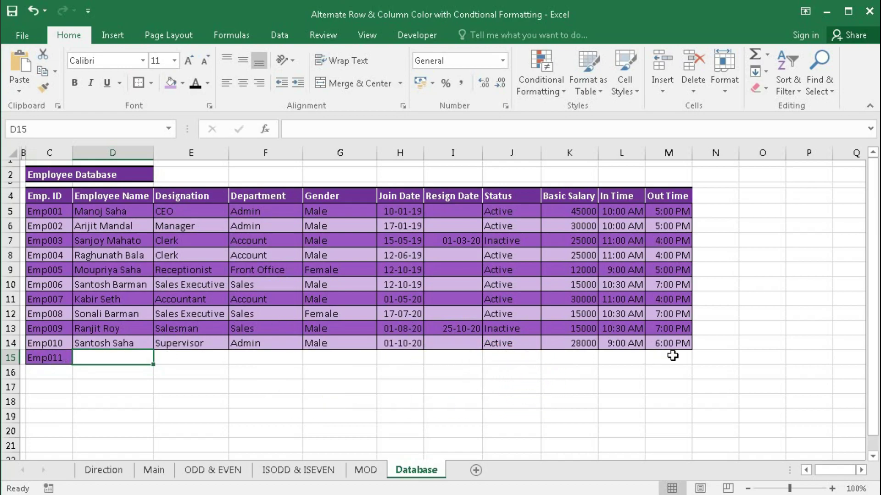
# Clear the test employee ID from cell C15
pyautogui.click(58, 357)
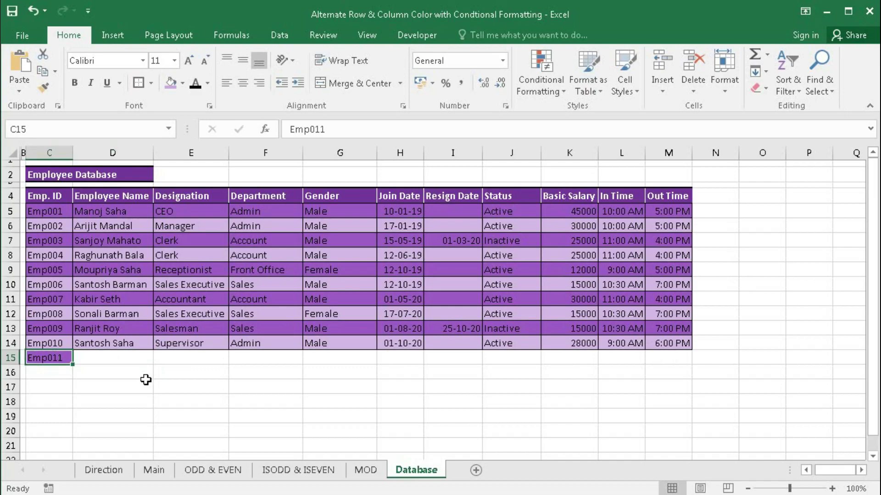
pyautogui.press('Delete')
pyautogui.click(129, 386)
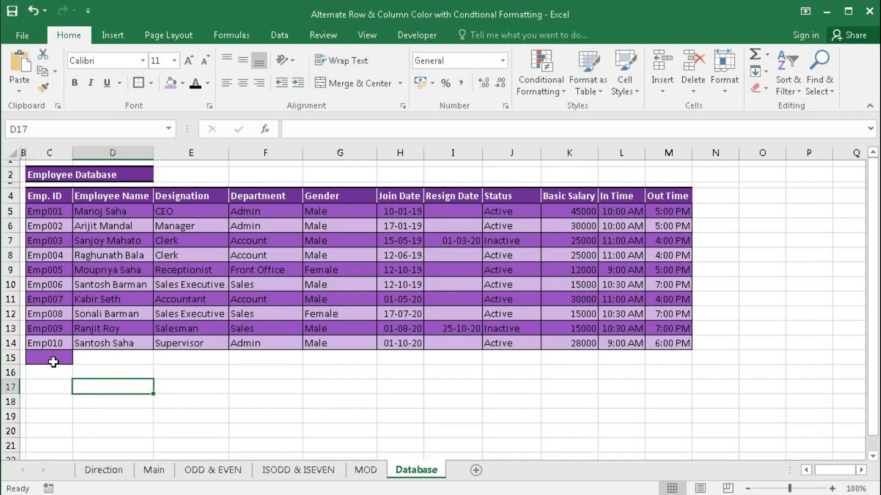
# Change the even-row rule's applied range to =$C$5:$L$100 in the conditional formatting rules manager and apply it
pyautogui.click(44, 212)
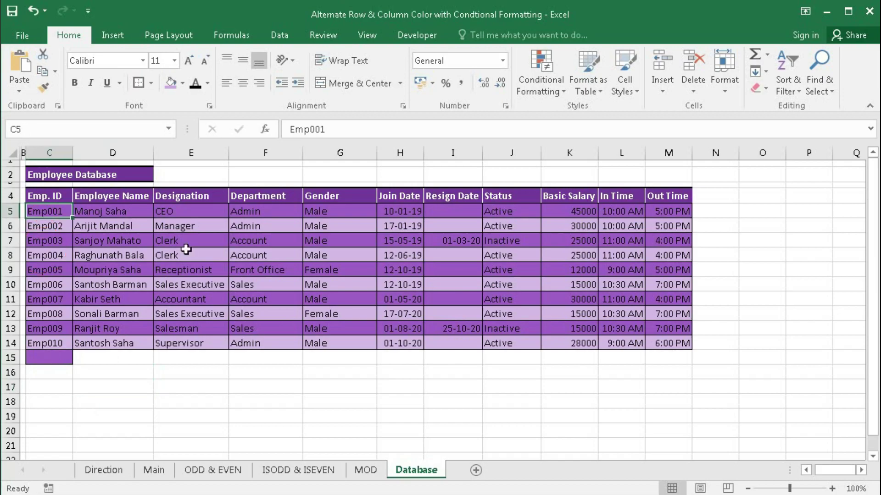
pyautogui.click(544, 95)
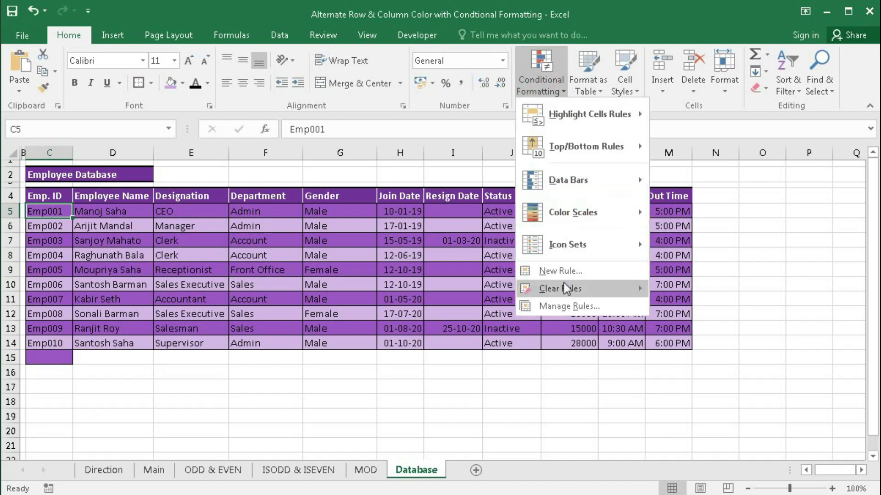
pyautogui.click(558, 306)
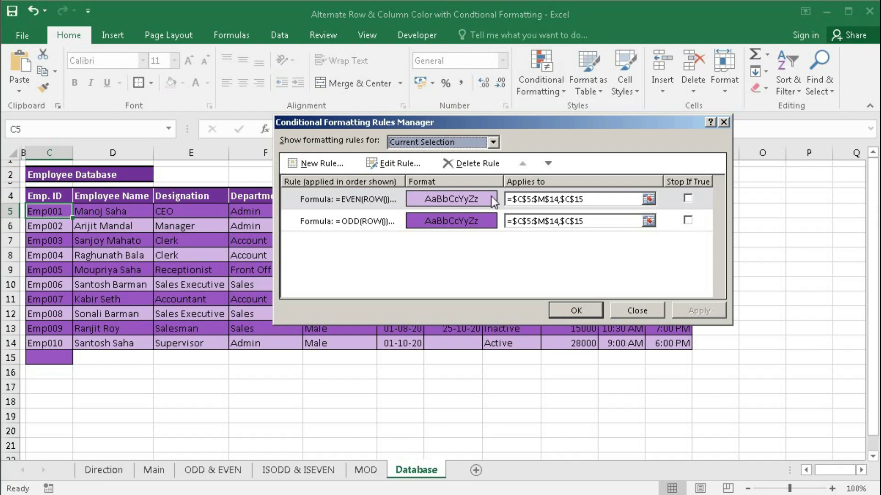
pyautogui.click(596, 199)
pyautogui.moveTo(45, 205); pyautogui.dragTo(633, 193)
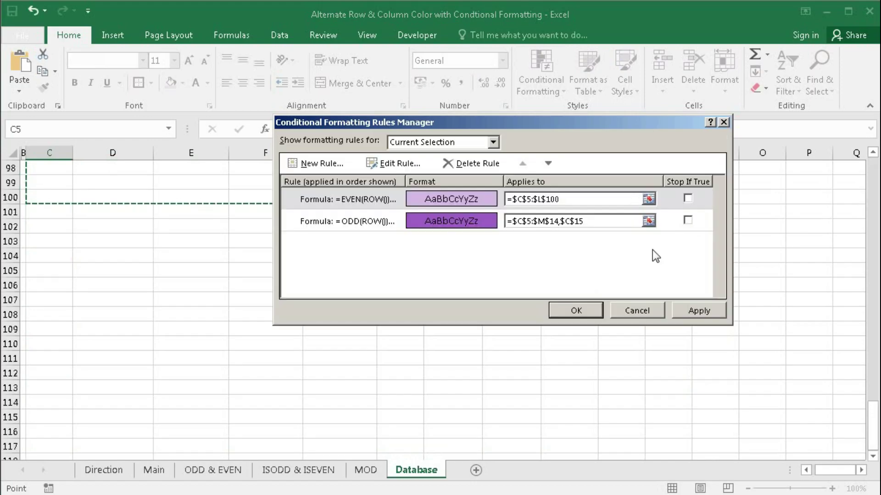
pyautogui.click(688, 314)
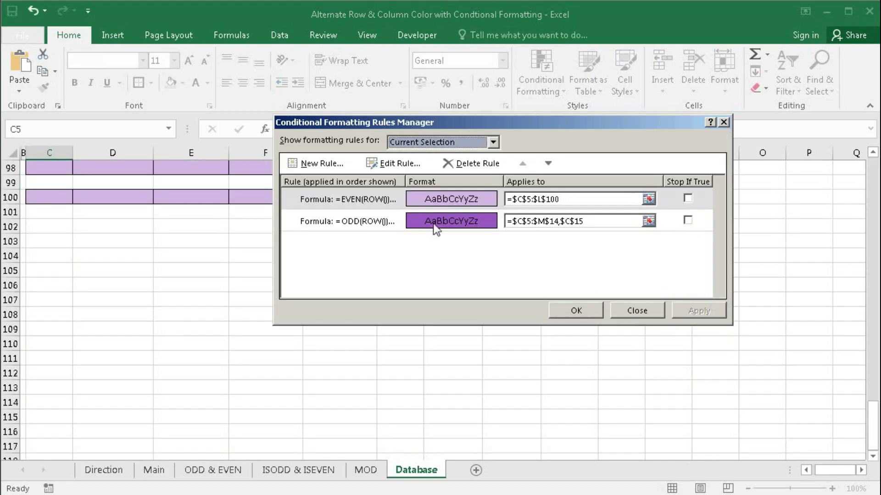
# Copy the range =$C$5:$L$100 to the odd-row rule, apply it and close the rules manager
pyautogui.click(551, 195)
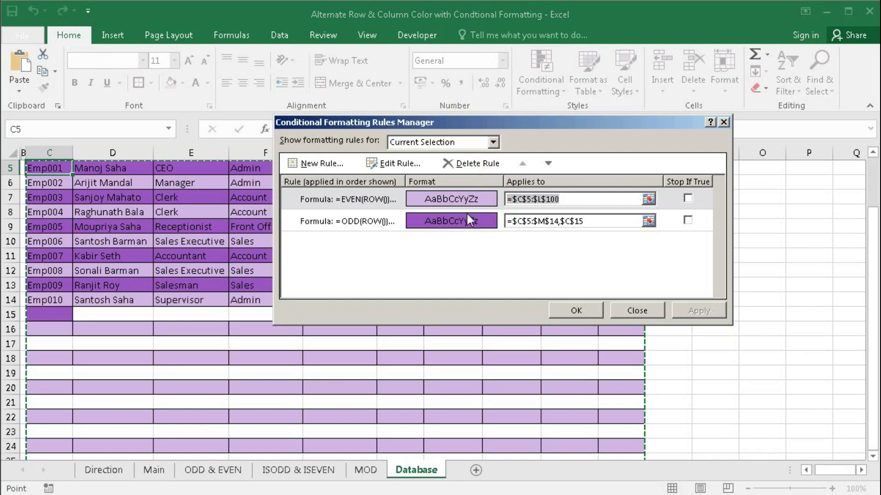
pyautogui.click(585, 222)
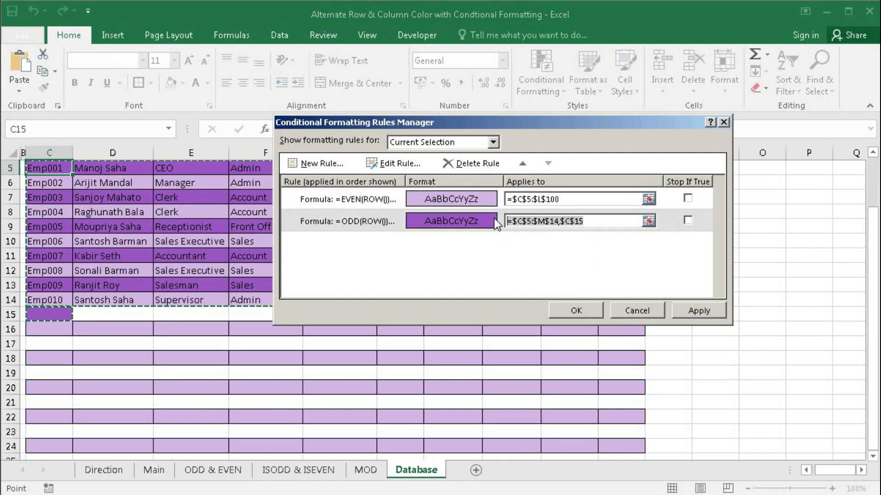
pyautogui.hotkey('ctrl', 'v')
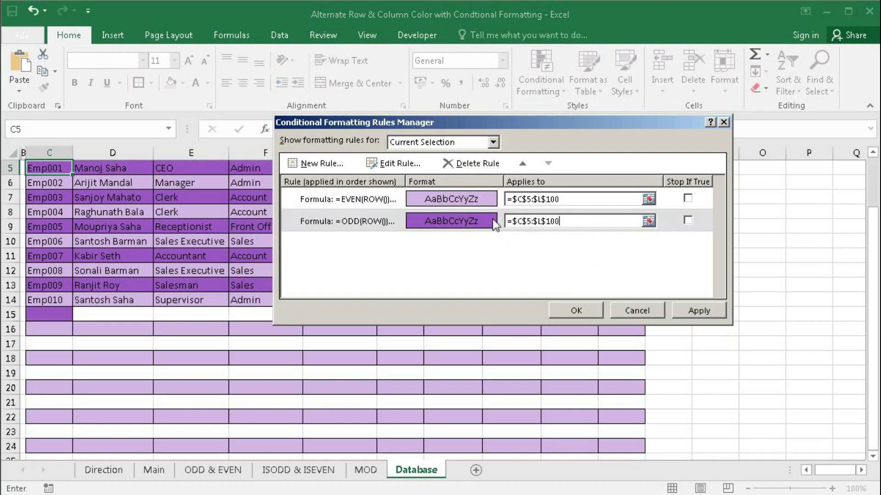
pyautogui.click(683, 312)
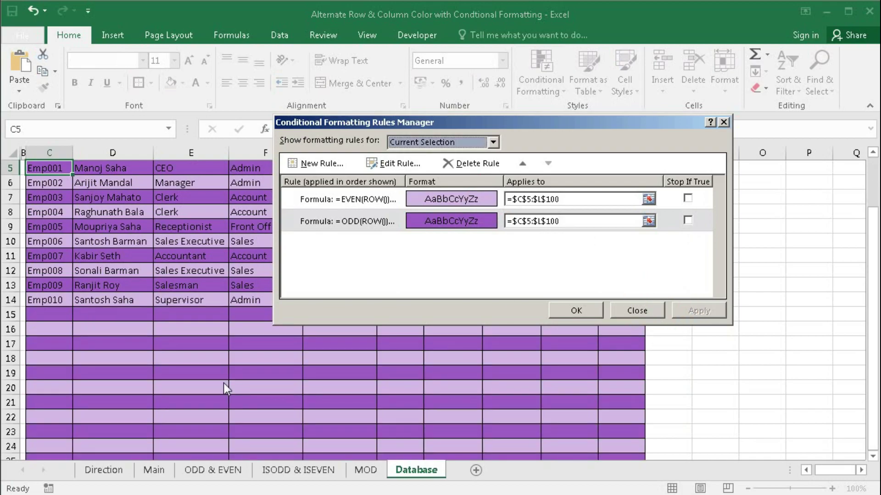
pyautogui.click(575, 310)
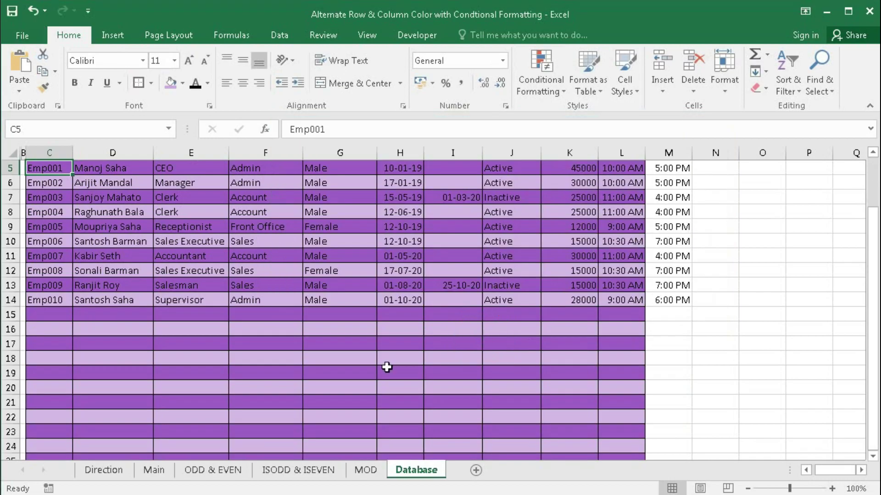
# Examine how far down the sheet the alternating row colors extend below the employee table
pyautogui.scroll(-20, 386, 367)
pyautogui.scroll(-7, 386, 367)
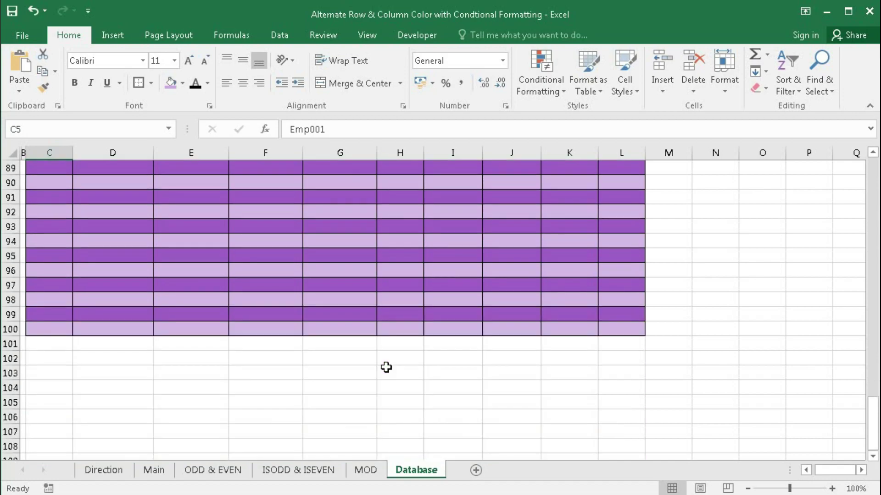
pyautogui.scroll(20, 386, 367)
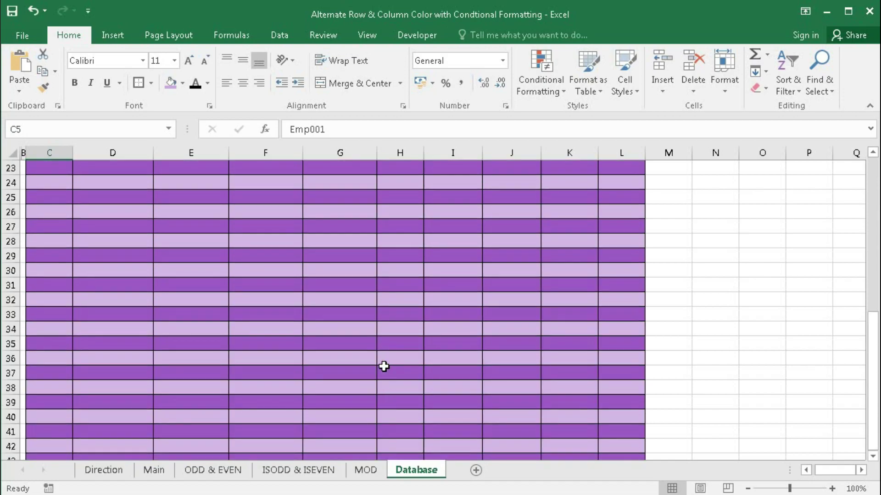
pyautogui.scroll(2, 384, 366)
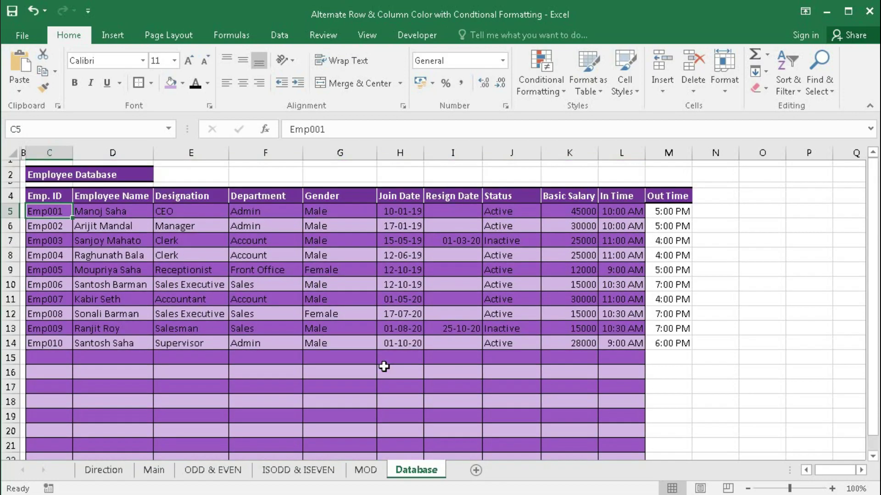
# Open the odd-row conditional formatting rule for editing and insert and( before its ODD(ROW())=ROW() test
pyautogui.click(540, 87)
pyautogui.click(534, 306)
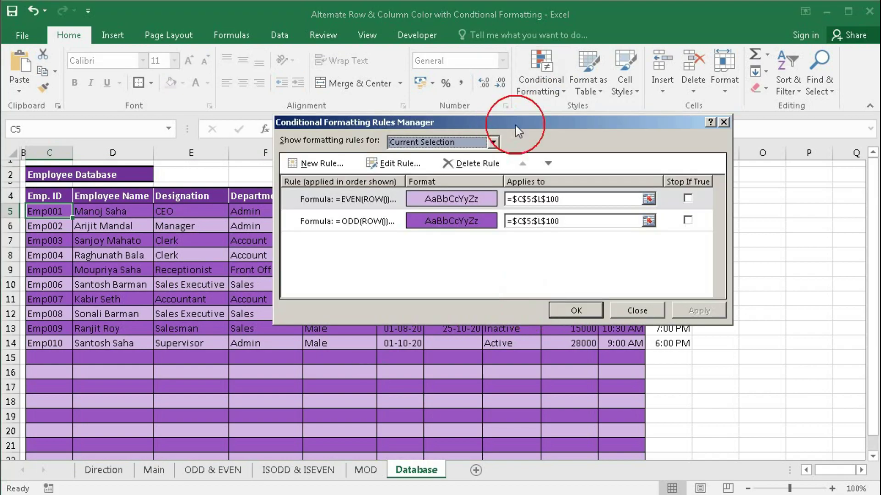
pyautogui.moveTo(515, 125); pyautogui.dragTo(525, 129)
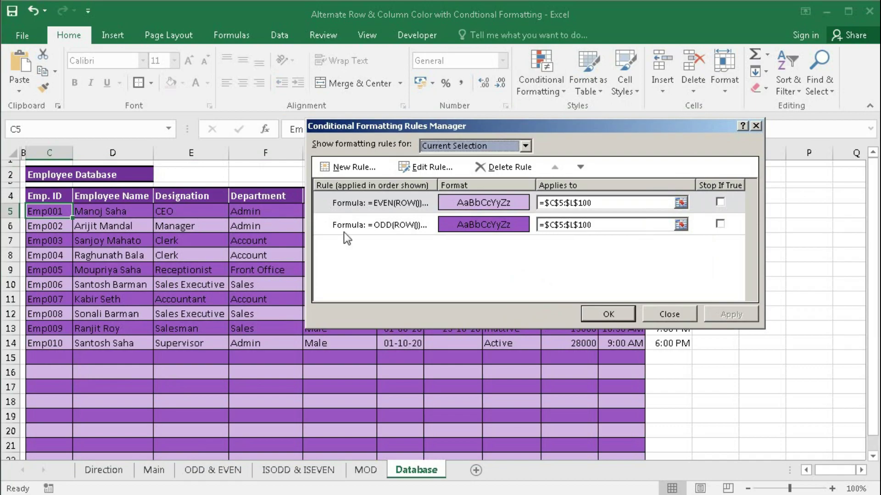
pyautogui.click(382, 206)
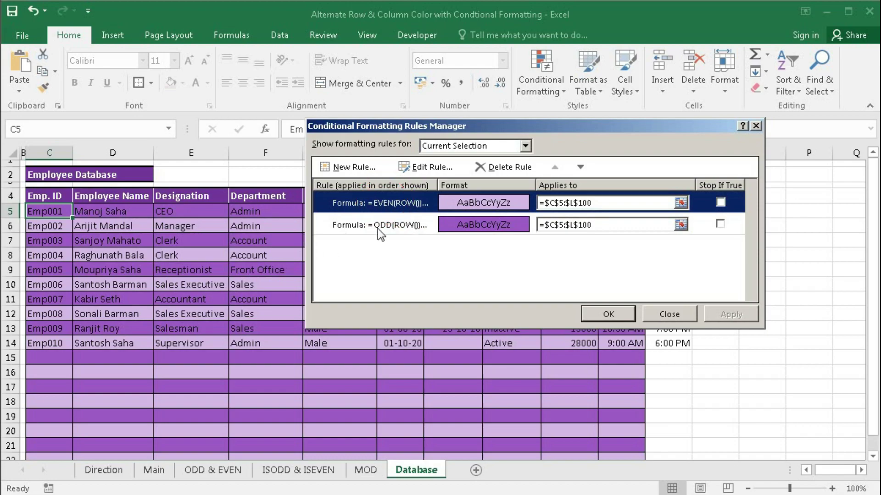
pyautogui.click(403, 227)
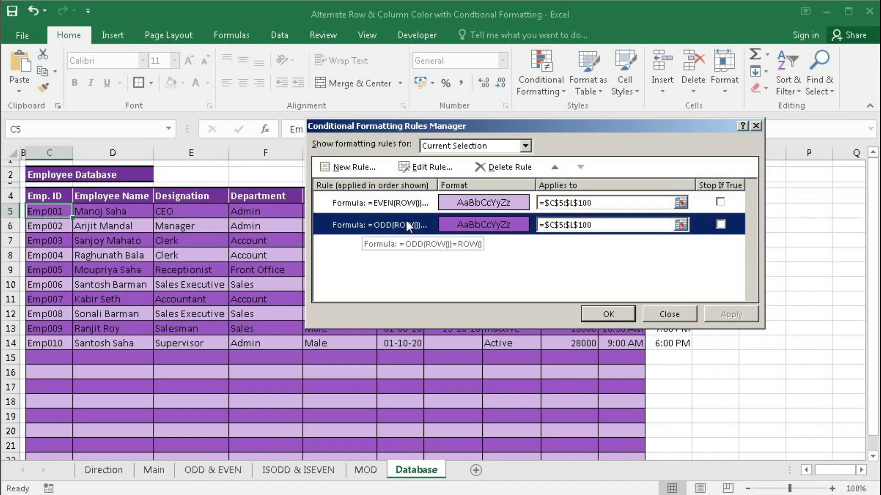
pyautogui.click(425, 166)
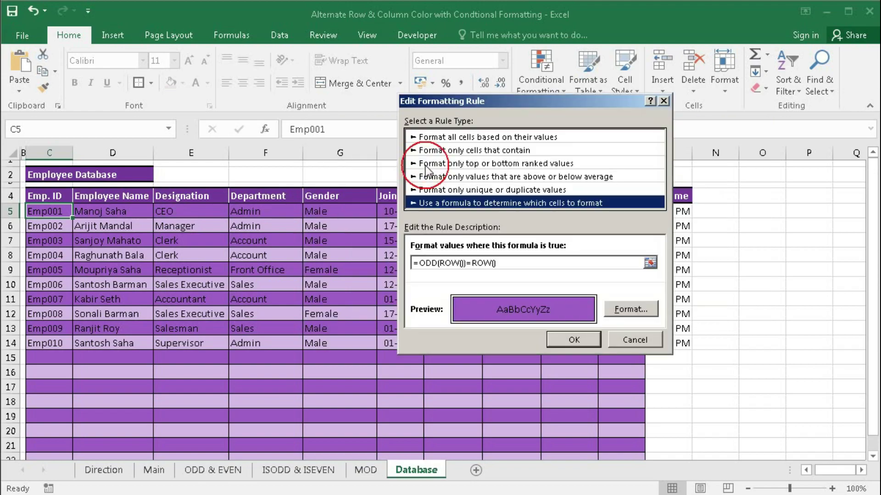
pyautogui.click(423, 263)
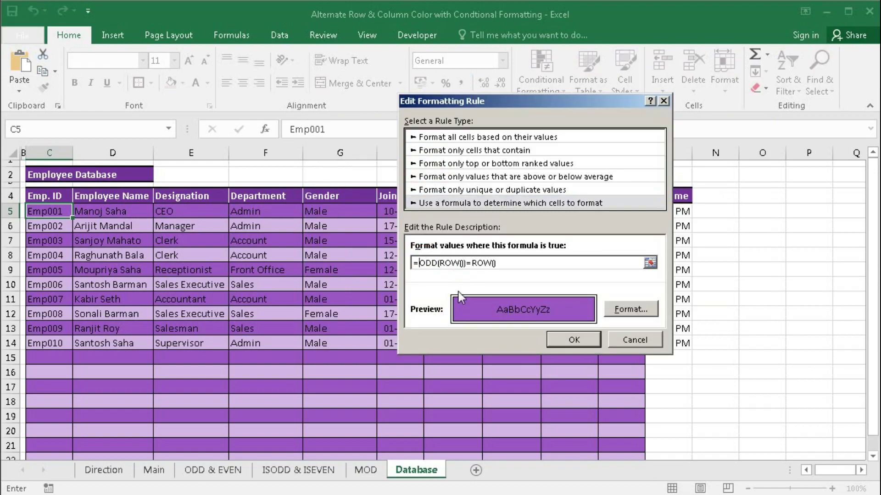
pyautogui.moveTo(499, 264); pyautogui.dragTo(423, 263)
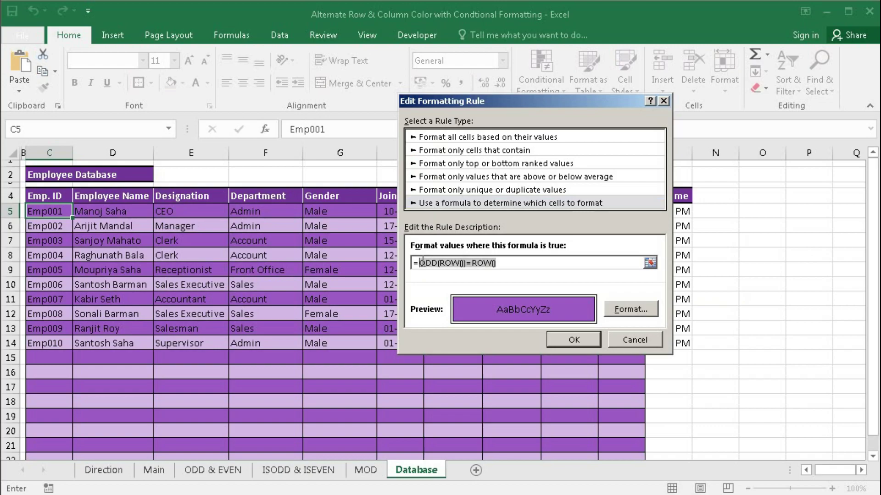
pyautogui.click(420, 263)
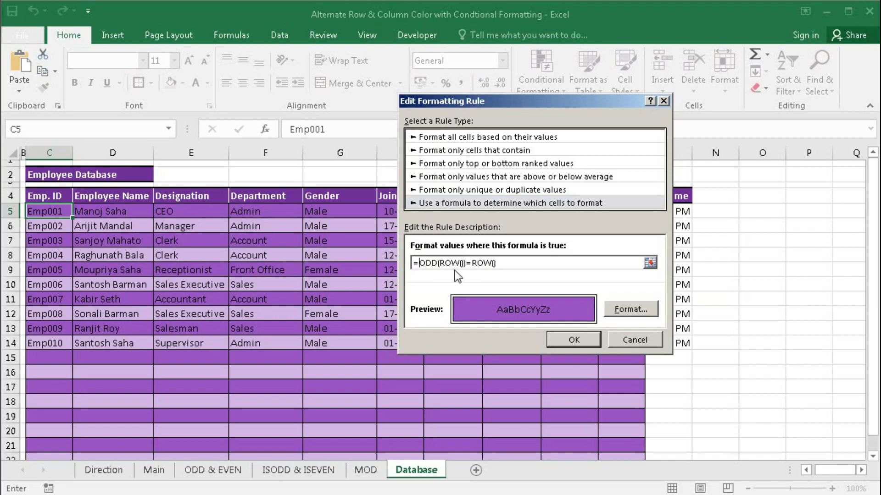
pyautogui.write('and(')
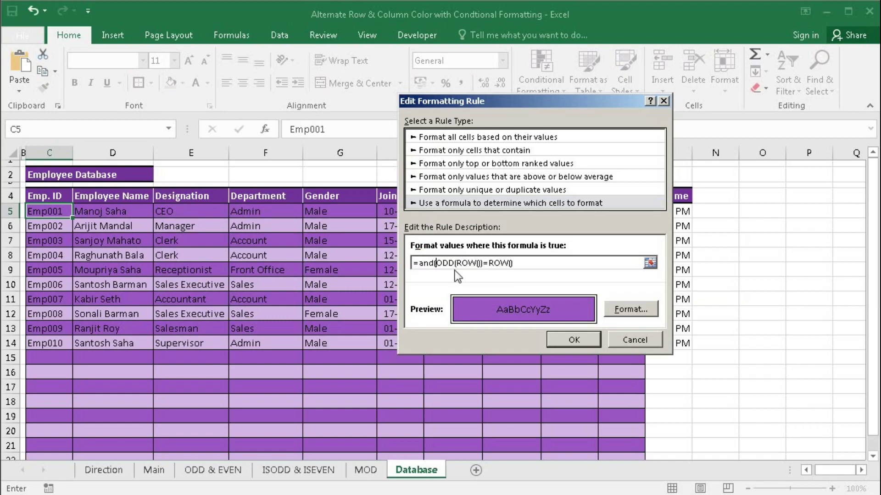
# Add $C5<>"" as the first AND condition in the odd-row rule, close the parenthesis and apply the rule
pyautogui.click(49, 211)
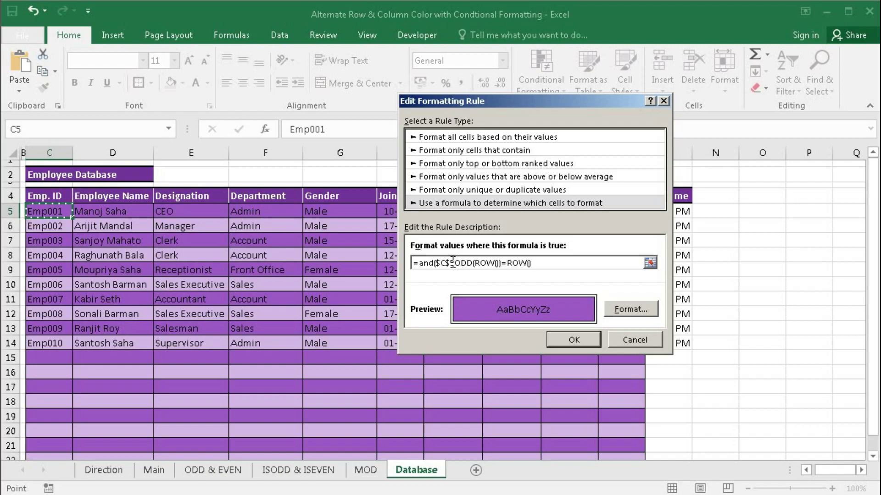
pyautogui.press('F4')
pyautogui.press('F4')
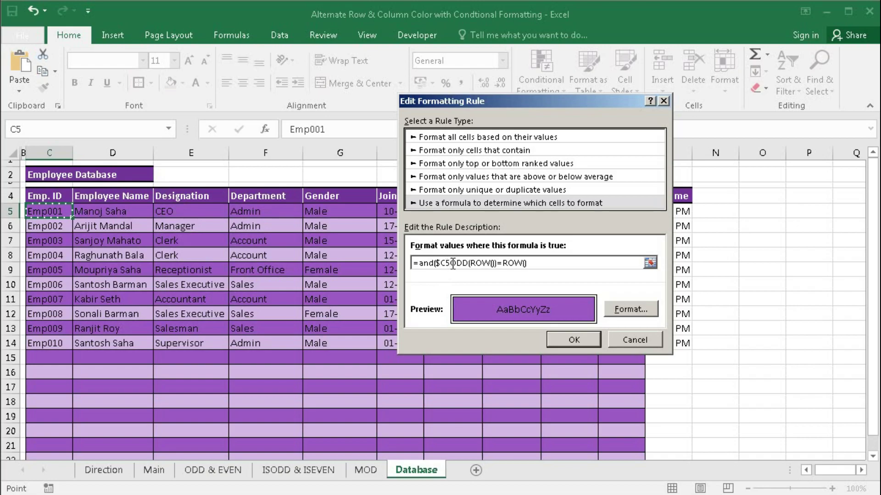
pyautogui.write('<>')
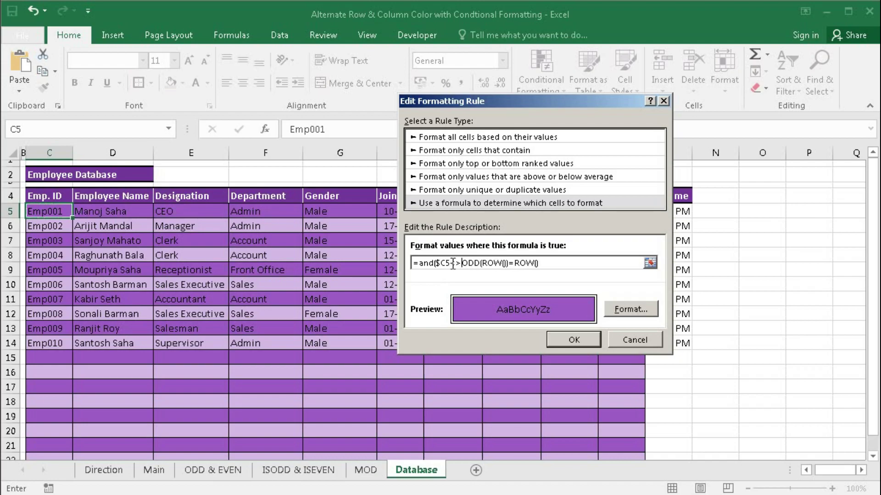
pyautogui.write('"",')
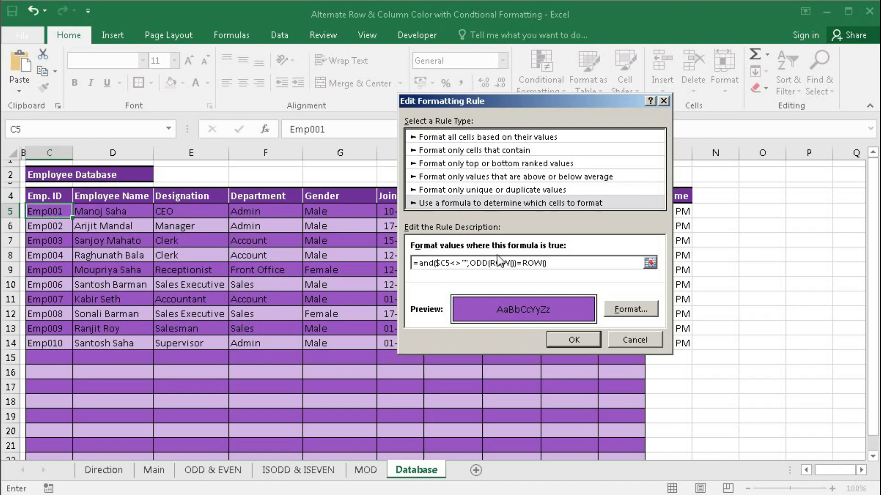
pyautogui.moveTo(470, 263); pyautogui.dragTo(542, 261)
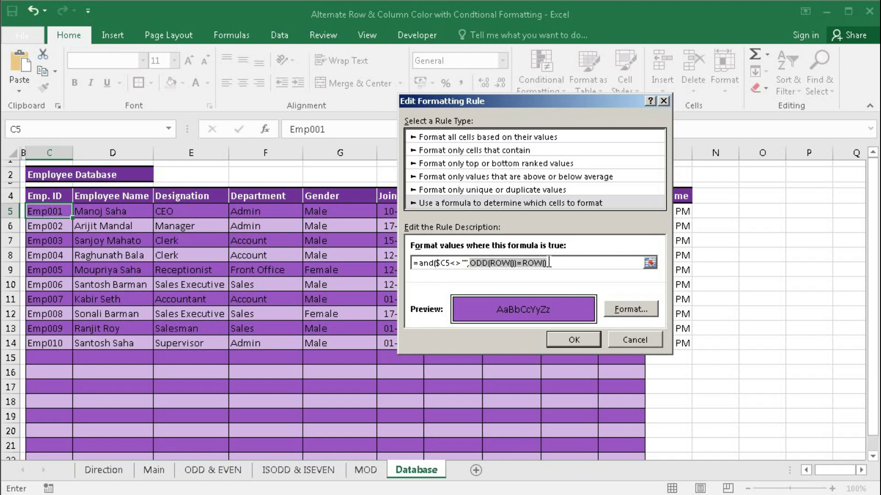
pyautogui.click(546, 260)
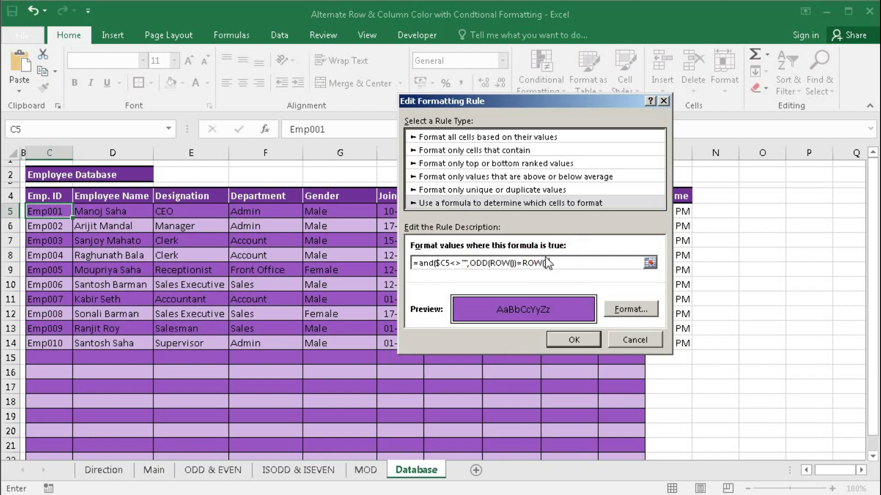
pyautogui.click(590, 345)
pyautogui.click(729, 314)
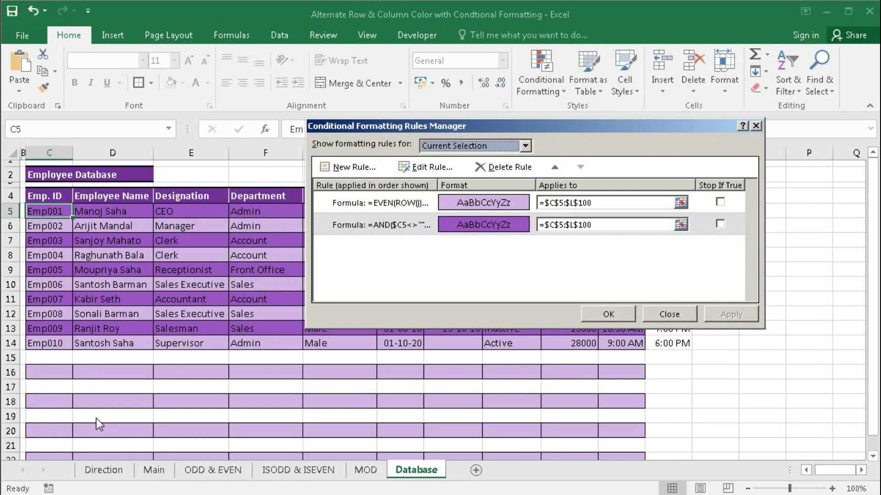
# Change the even-row rule's formula to =and($C5<>"",EVEN(ROW())=ROW()), apply it and close the rules manager
pyautogui.click(340, 204)
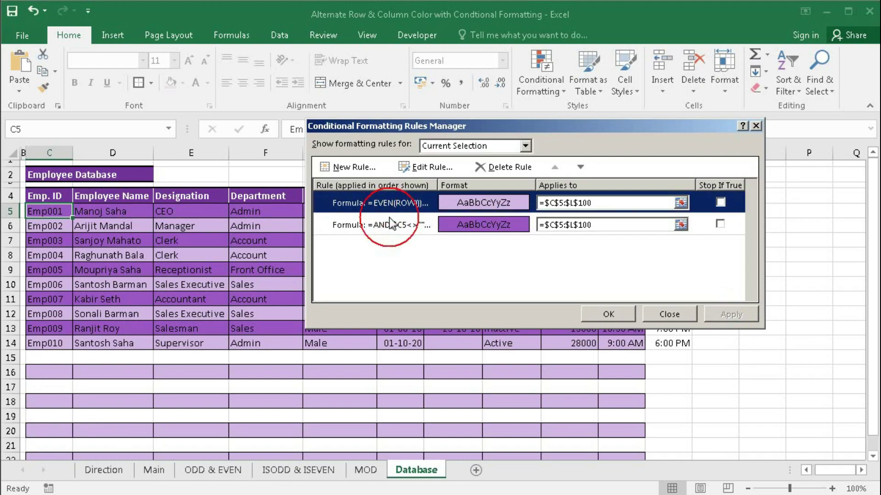
pyautogui.click(428, 167)
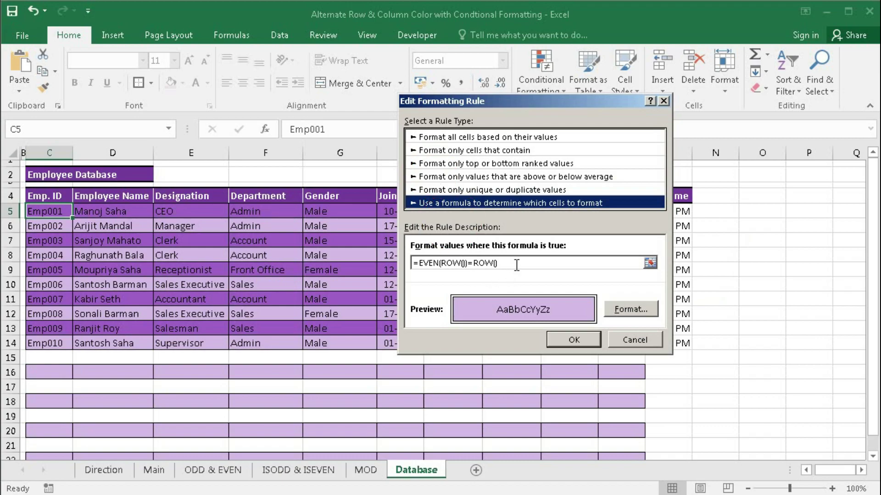
pyautogui.click(493, 263)
pyautogui.click(421, 262)
pyautogui.write('and(')
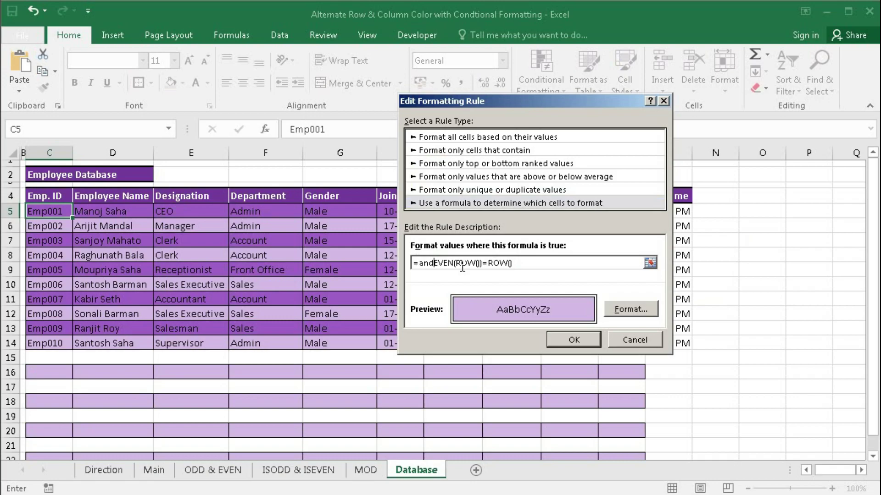
pyautogui.click(50, 210)
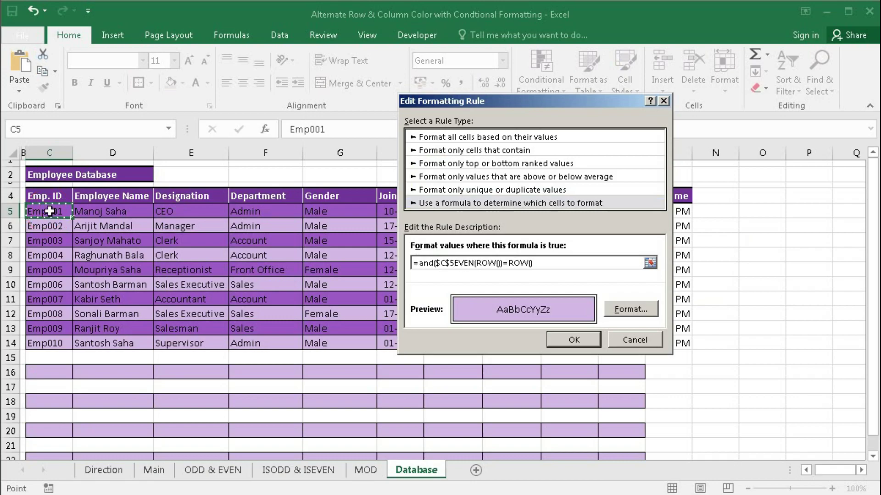
pyautogui.press('F4')
pyautogui.press('F4')
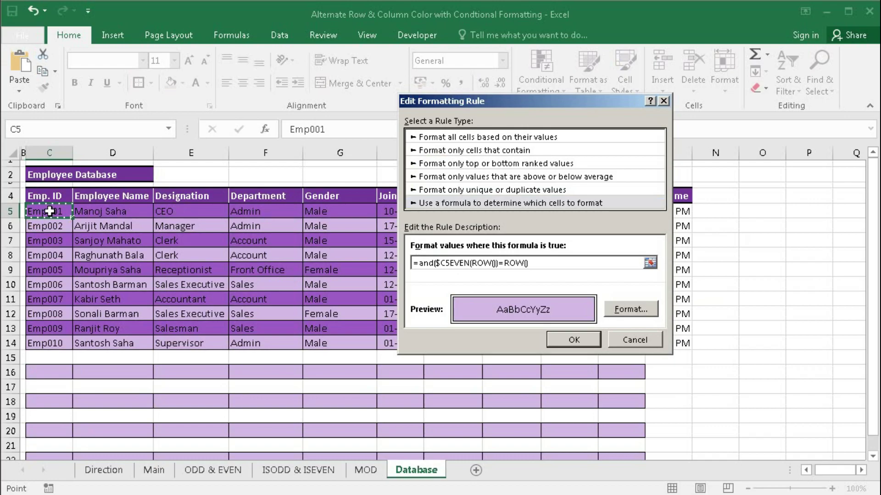
pyautogui.write('<>"",')
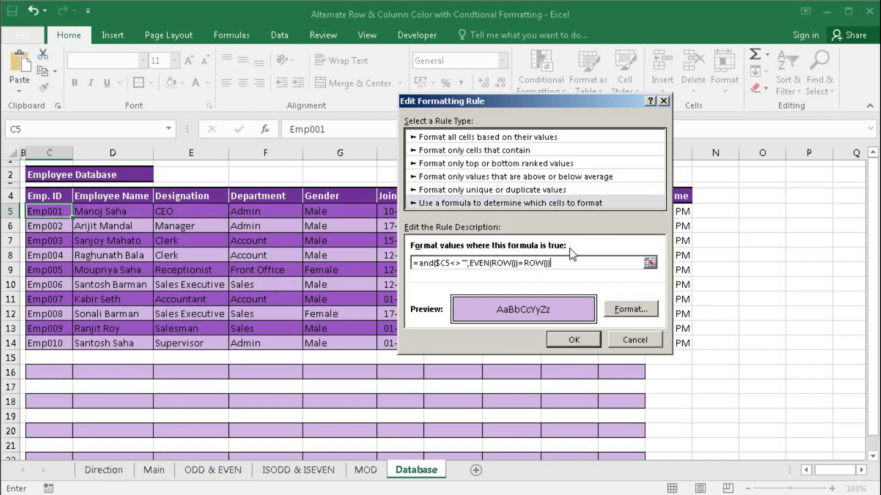
pyautogui.click(571, 340)
pyautogui.click(731, 314)
pyautogui.click(617, 314)
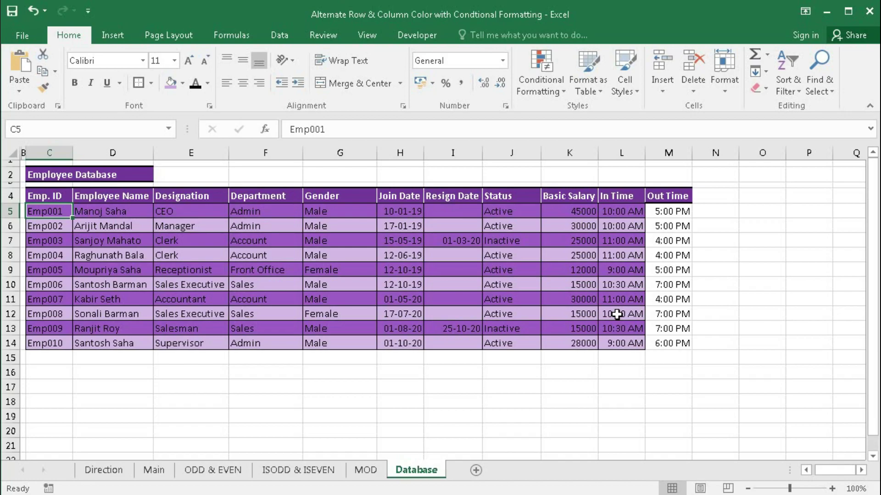
# Set the applied range of both row rules to =$C$5:$M$100 so the Out Time column is included, and apply the change
pyautogui.click(670, 224)
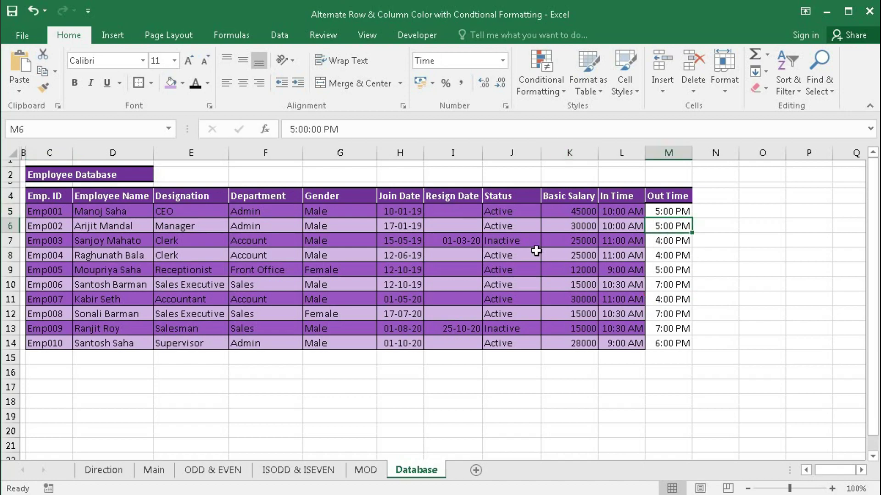
pyautogui.click(532, 242)
pyautogui.click(541, 84)
pyautogui.click(563, 311)
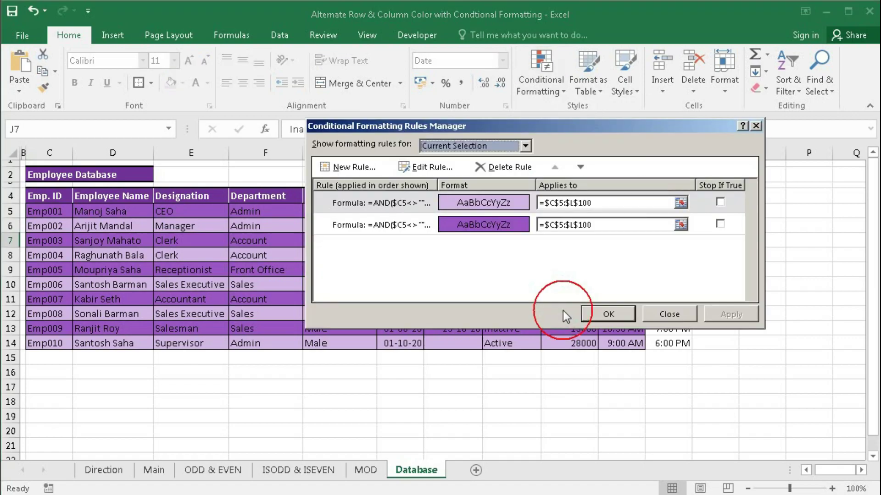
pyautogui.moveTo(567, 125); pyautogui.dragTo(418, 242)
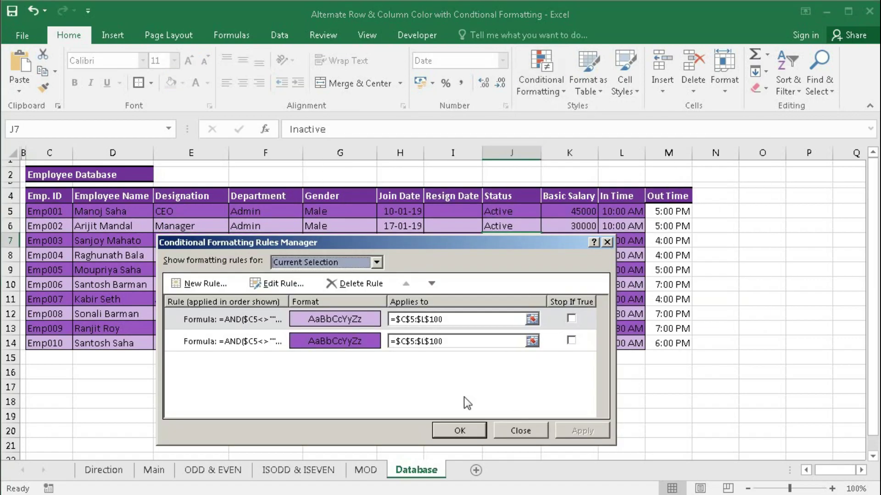
pyautogui.click(422, 320)
pyautogui.press('Delete')
pyautogui.write('M')
pyautogui.click(424, 342)
pyautogui.press('Delete')
pyautogui.write('M')
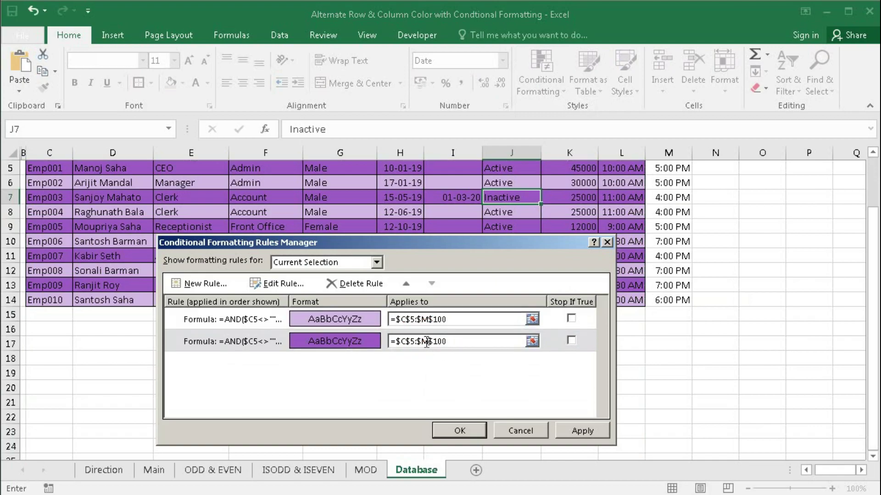
pyautogui.click(579, 431)
pyautogui.click(458, 430)
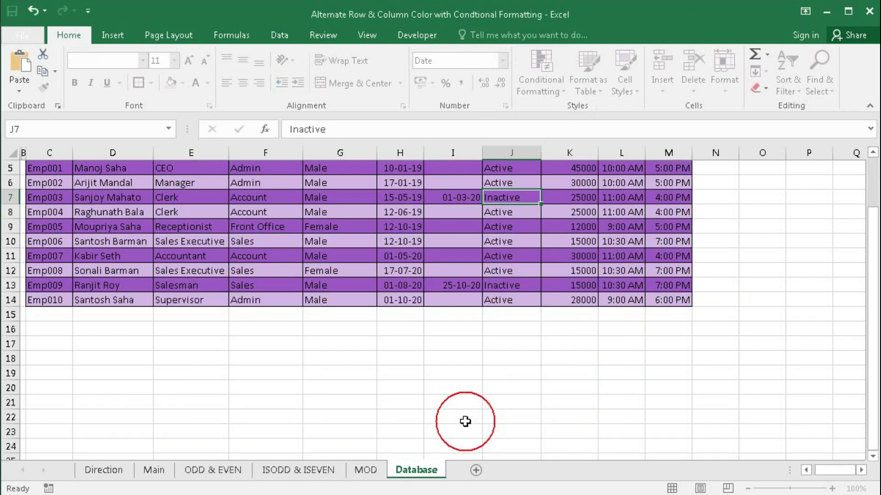
# Enter Emp011 as a new employee ID in cell C15 and move to cell C16
pyautogui.scroll(2, 445, 360)
pyautogui.click(40, 358)
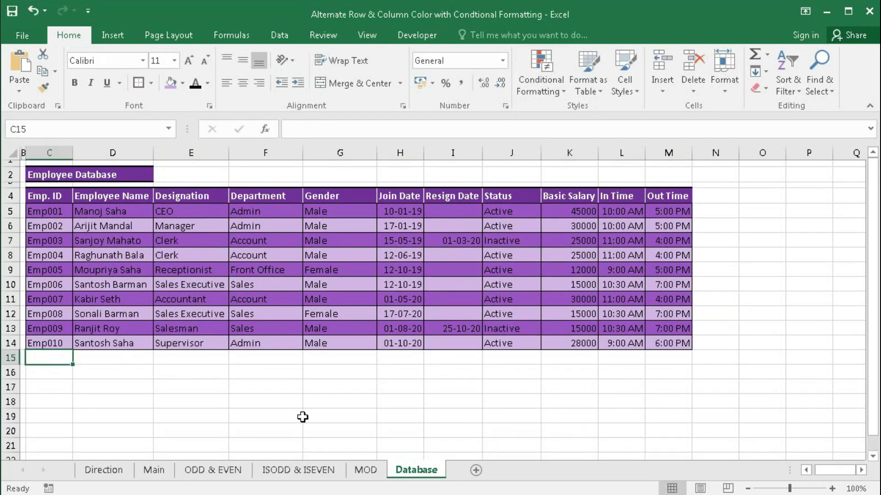
pyautogui.write('Emp010')
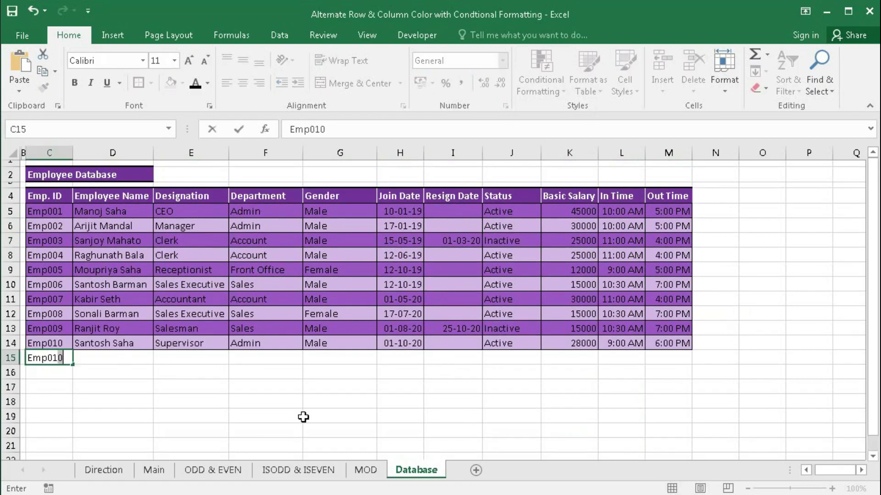
pyautogui.press('BackSpace')
pyautogui.write('11')
pyautogui.press('Tab')
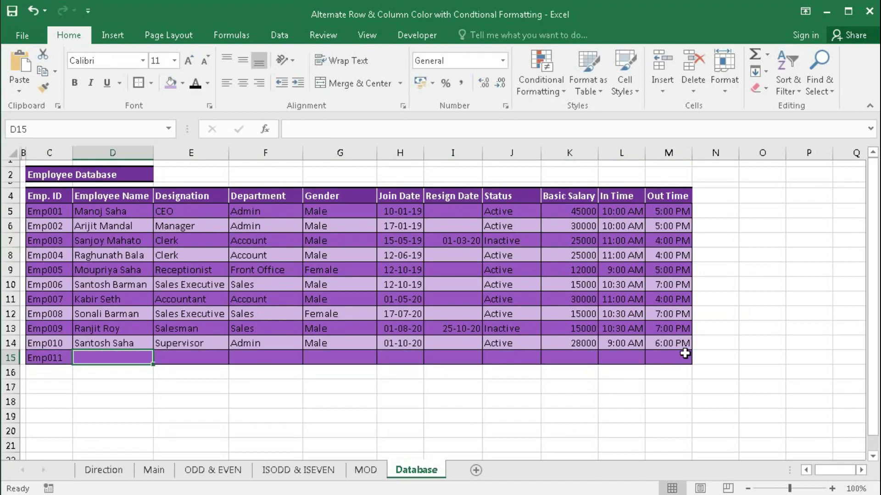
pyautogui.click(46, 378)
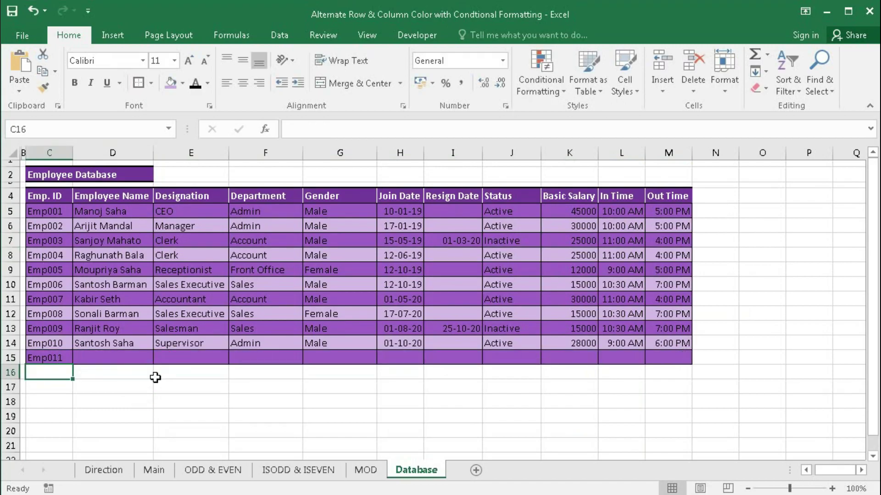
# Enter Emp012 as an employee ID in cell C16, and clear the test IDs from C15:C16
pyautogui.write('Emp012')
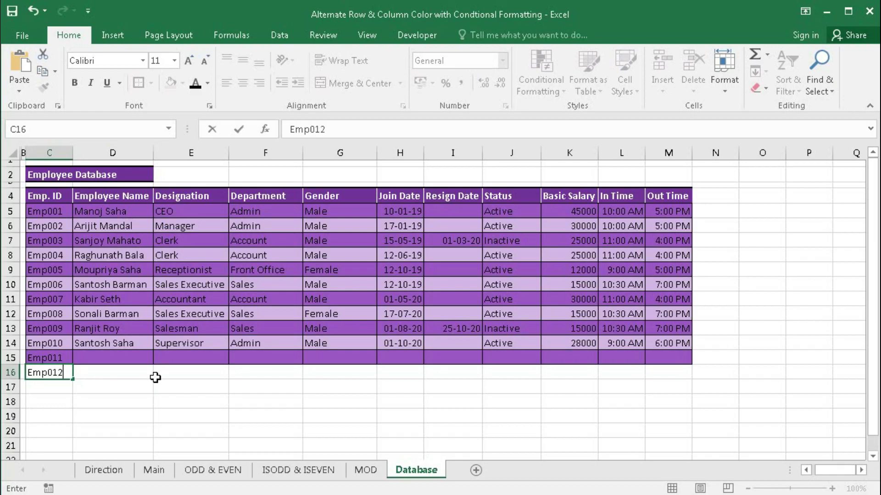
pyautogui.press('Tab')
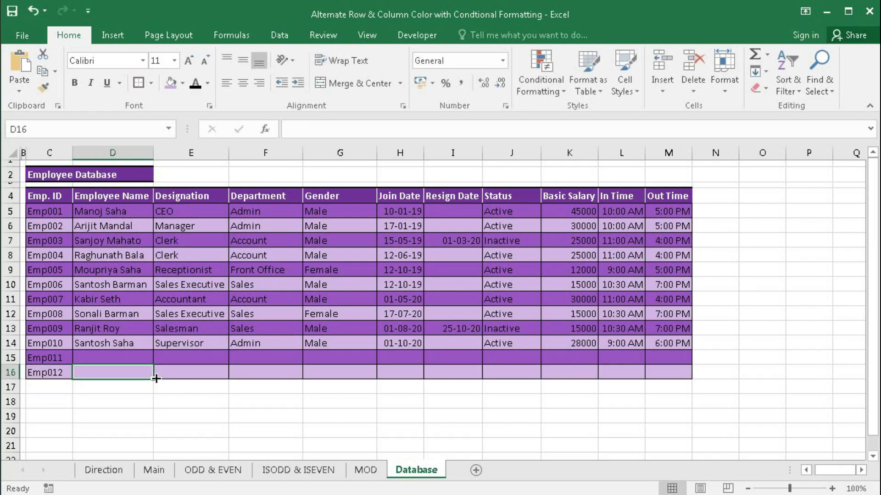
pyautogui.moveTo(44, 357); pyautogui.dragTo(45, 374)
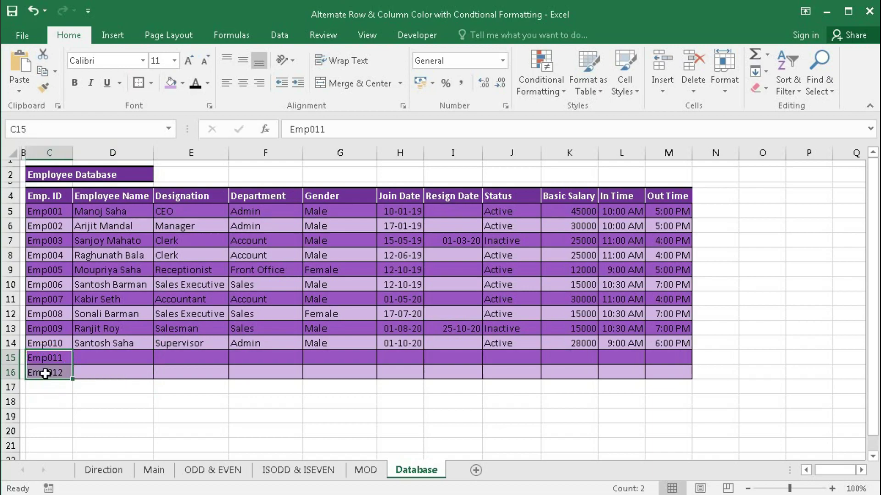
pyautogui.press('Delete')
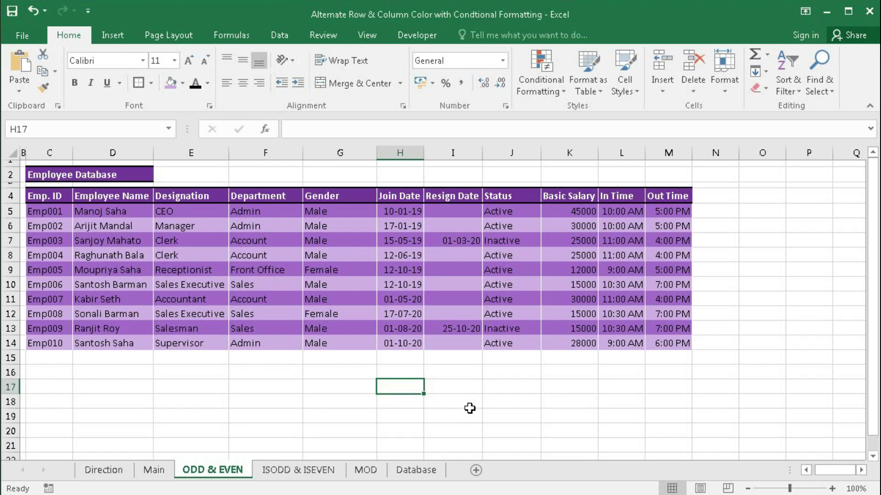
# Open the conditional formatting rules manager on the ODD & EVEN sheet and show the rules for this worksheet
pyautogui.click(544, 90)
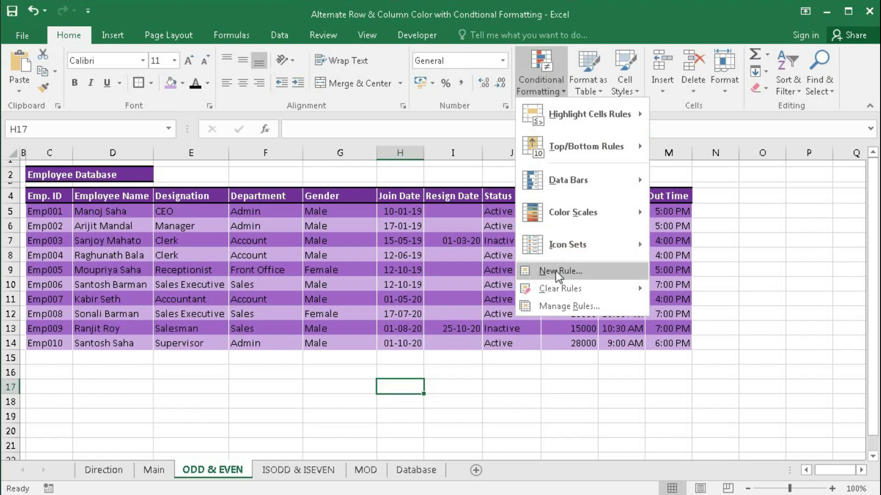
pyautogui.click(554, 307)
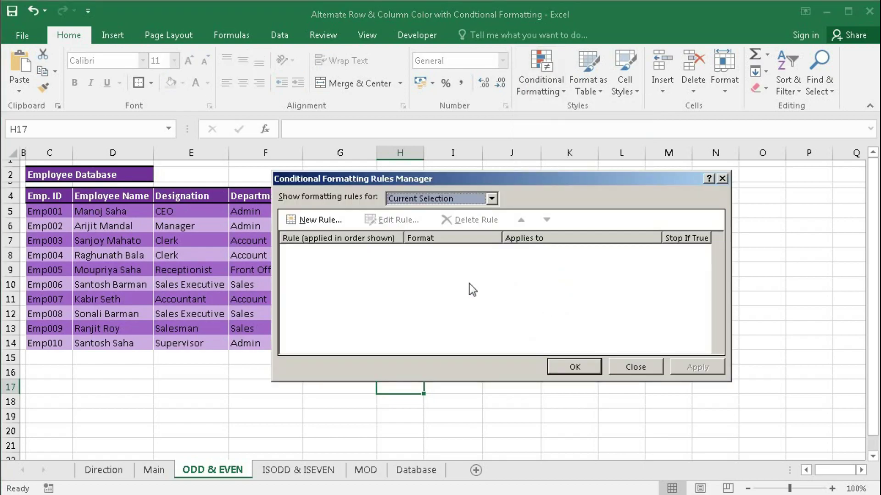
pyautogui.click(491, 198)
pyautogui.click(440, 219)
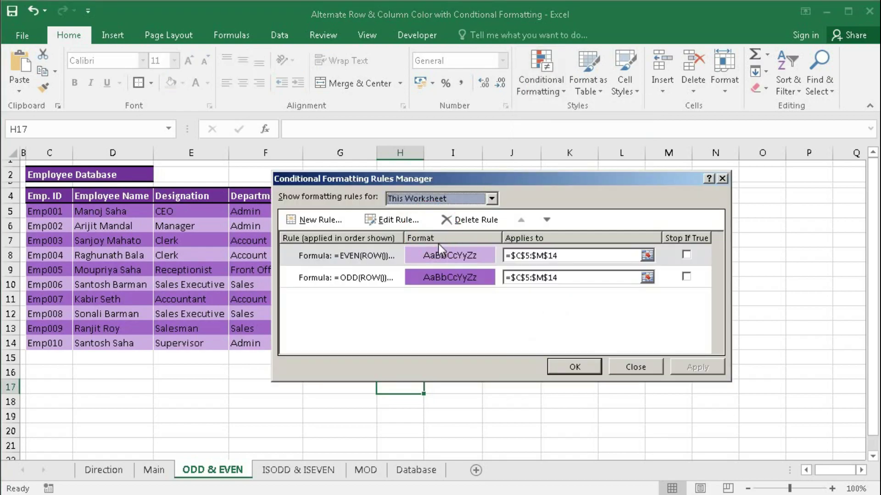
# Change the even-row rule's formula to =EVEN(column())=column() and confirm the edited rule
pyautogui.click(366, 255)
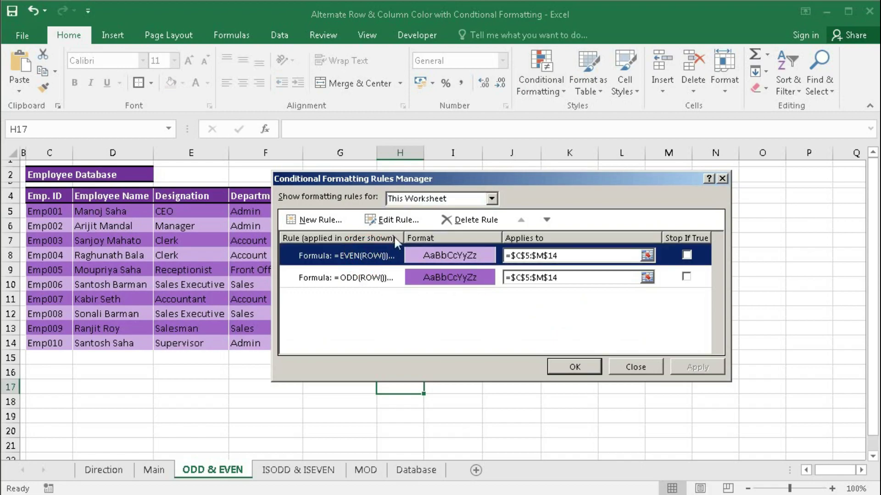
pyautogui.doubleClick(425, 255)
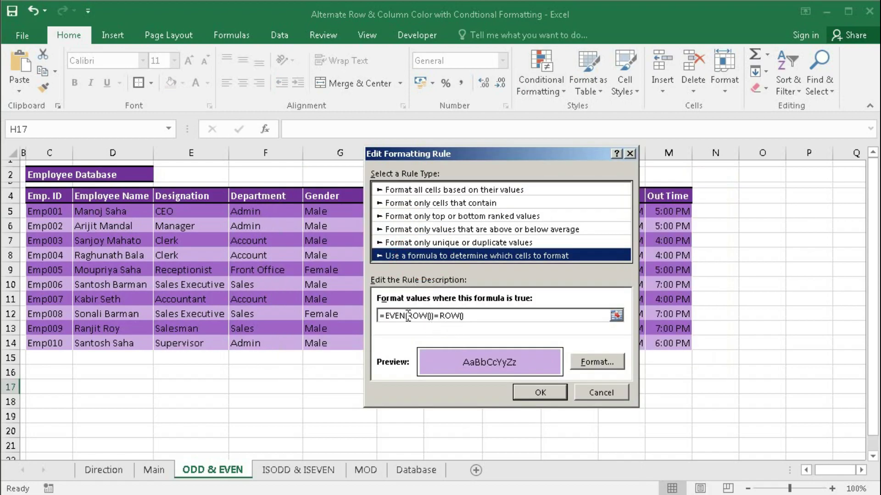
pyautogui.moveTo(407, 316); pyautogui.dragTo(428, 316)
pyautogui.write('d')
pyautogui.write('olumn')
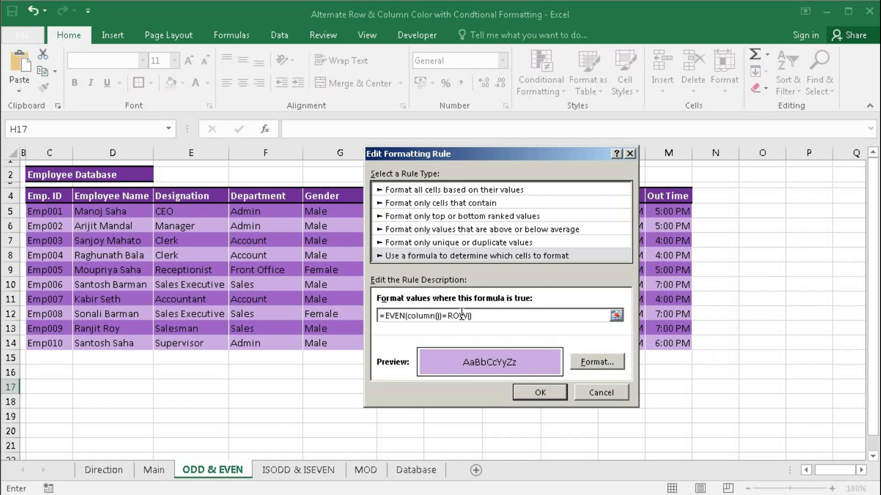
pyautogui.moveTo(448, 316); pyautogui.dragTo(468, 317)
pyautogui.write('column')
pyautogui.click(536, 391)
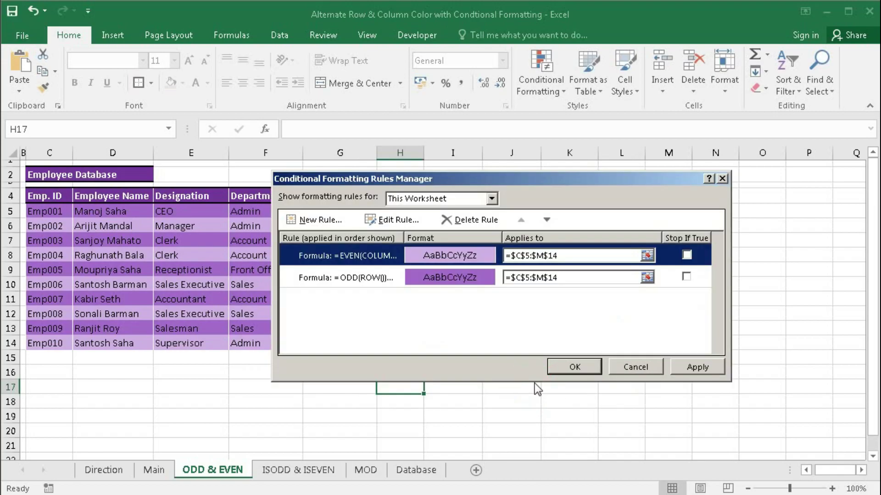
# Change the odd-row rule's formula to =ODD(column())=column(), apply both column rules and close the rules manager
pyautogui.click(448, 277)
pyautogui.click(394, 220)
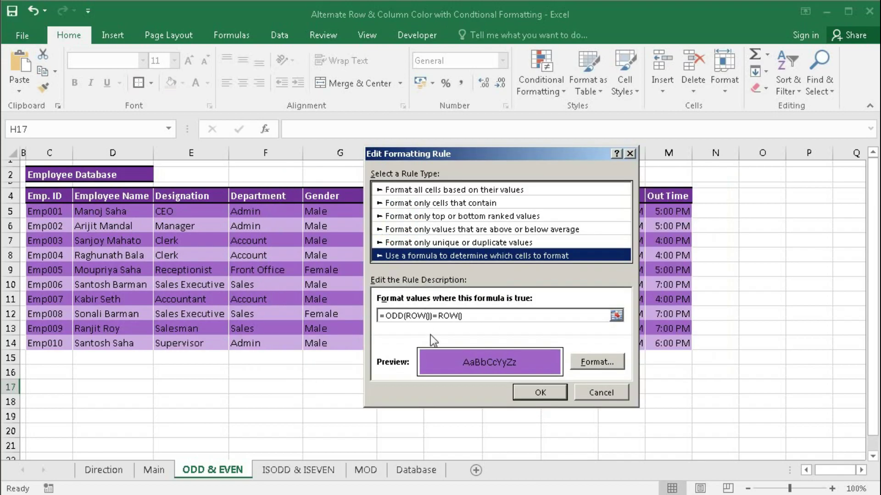
pyautogui.moveTo(405, 315); pyautogui.dragTo(426, 318)
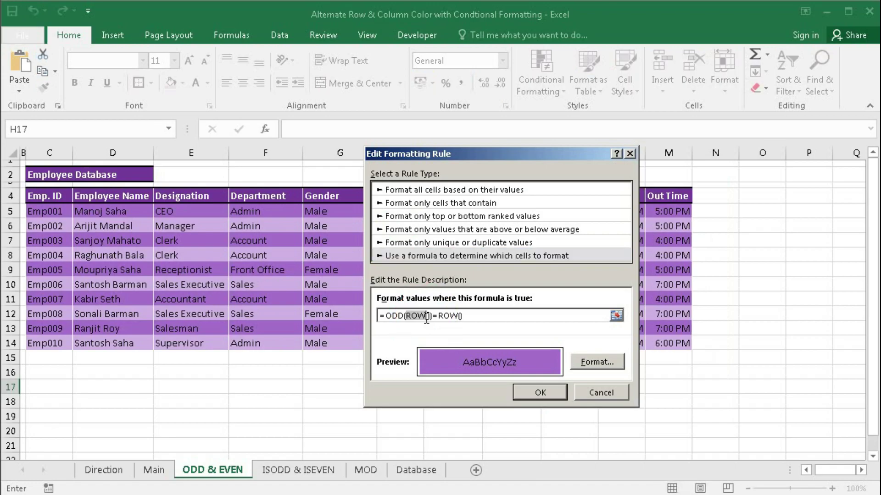
pyautogui.write('column')
pyautogui.moveTo(446, 316); pyautogui.dragTo(463, 319)
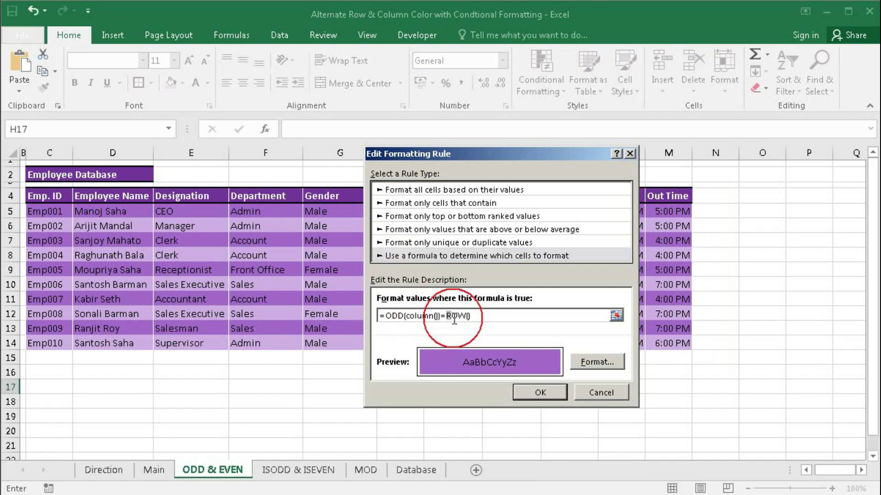
pyautogui.write('col')
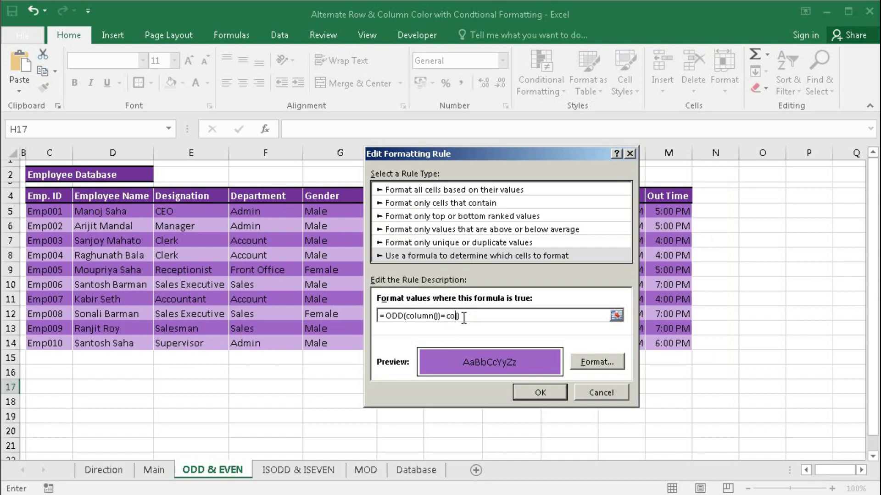
pyautogui.write('umn')
pyautogui.click(549, 397)
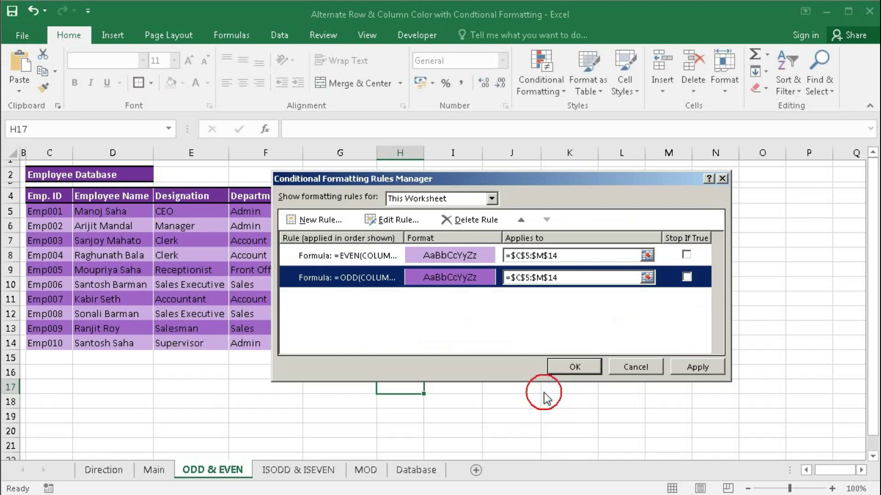
pyautogui.click(690, 369)
pyautogui.click(582, 369)
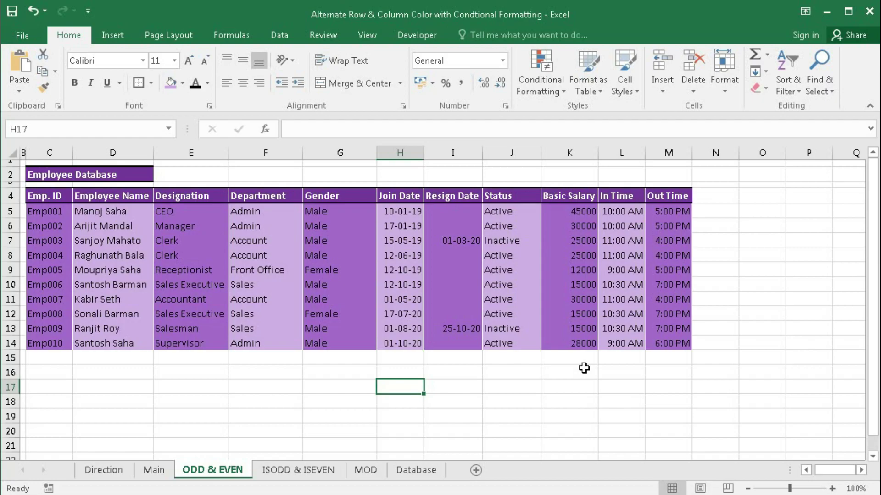
pyautogui.hotkey('ctrl', 'z')
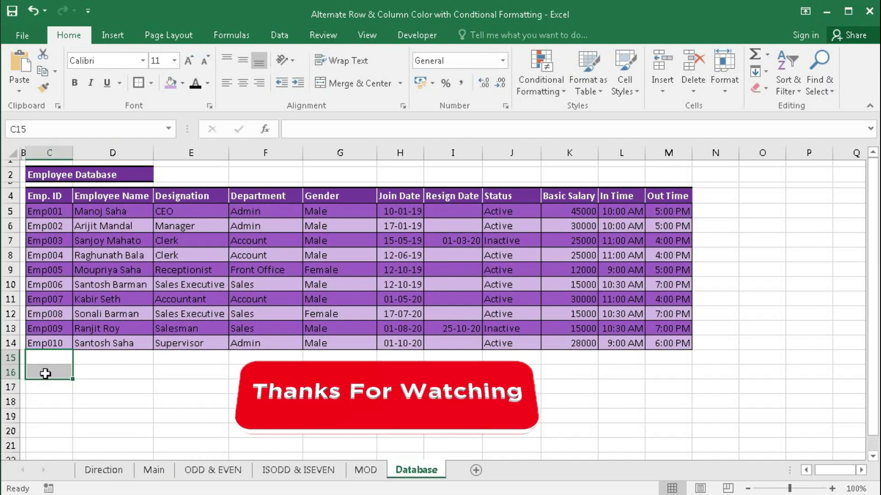